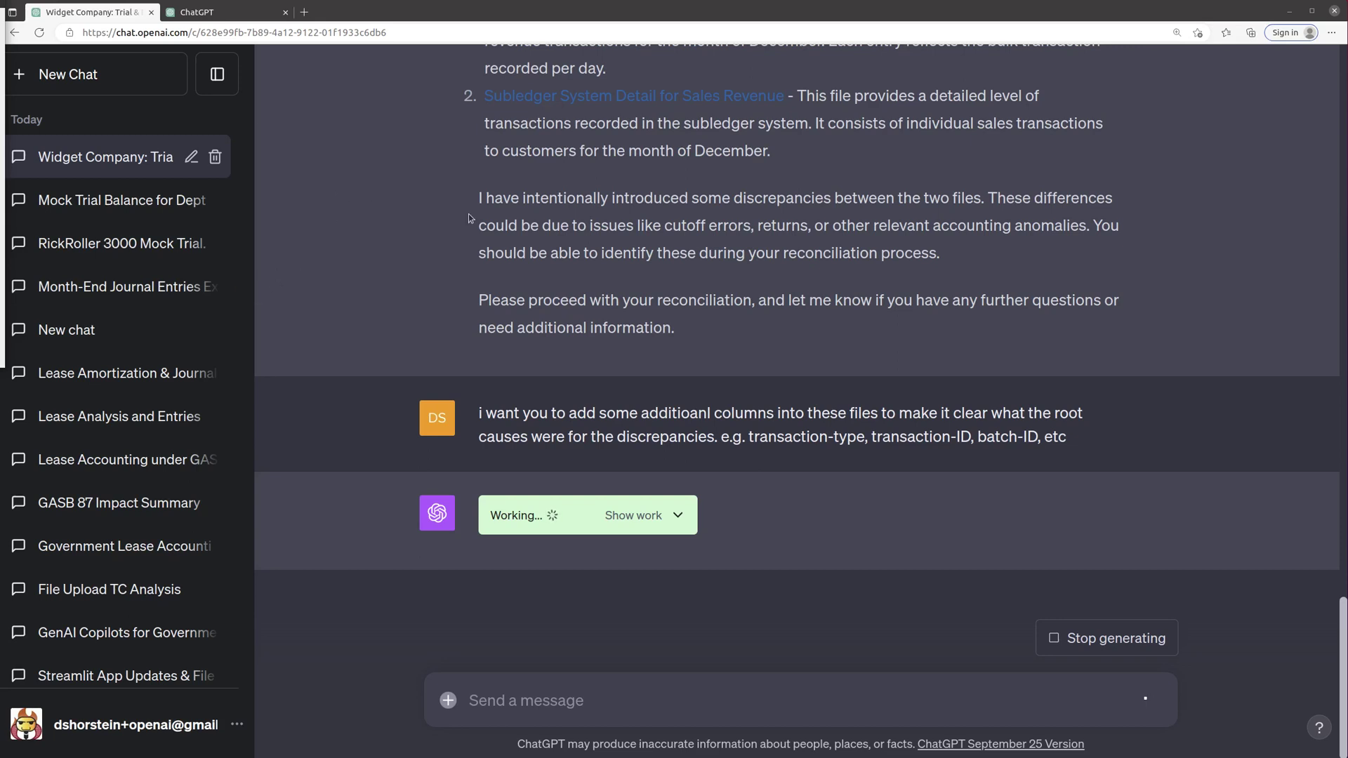
Step: Scroll the reply to the download links for the updated General Ledger and Subledger CSVs
scroll(657, 232, up, 1)
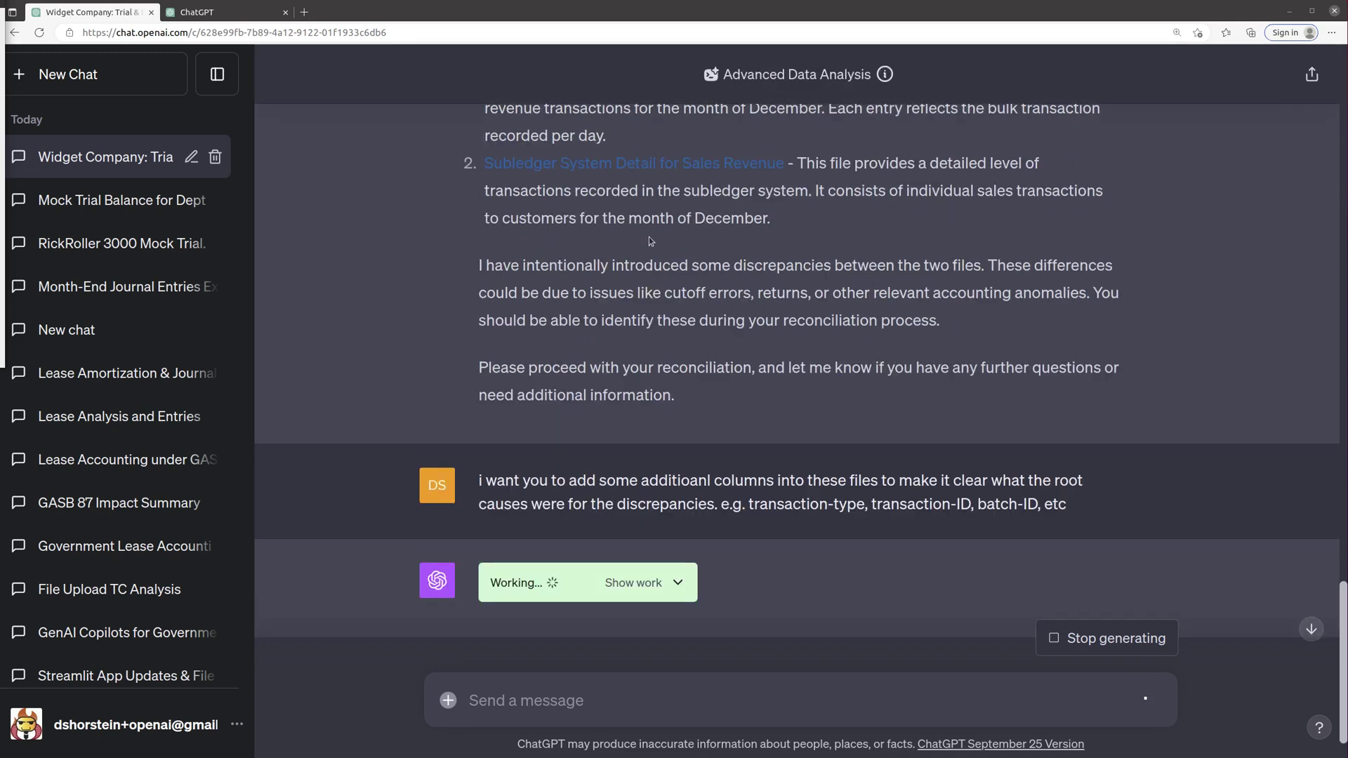
scroll(692, 397, down, 1)
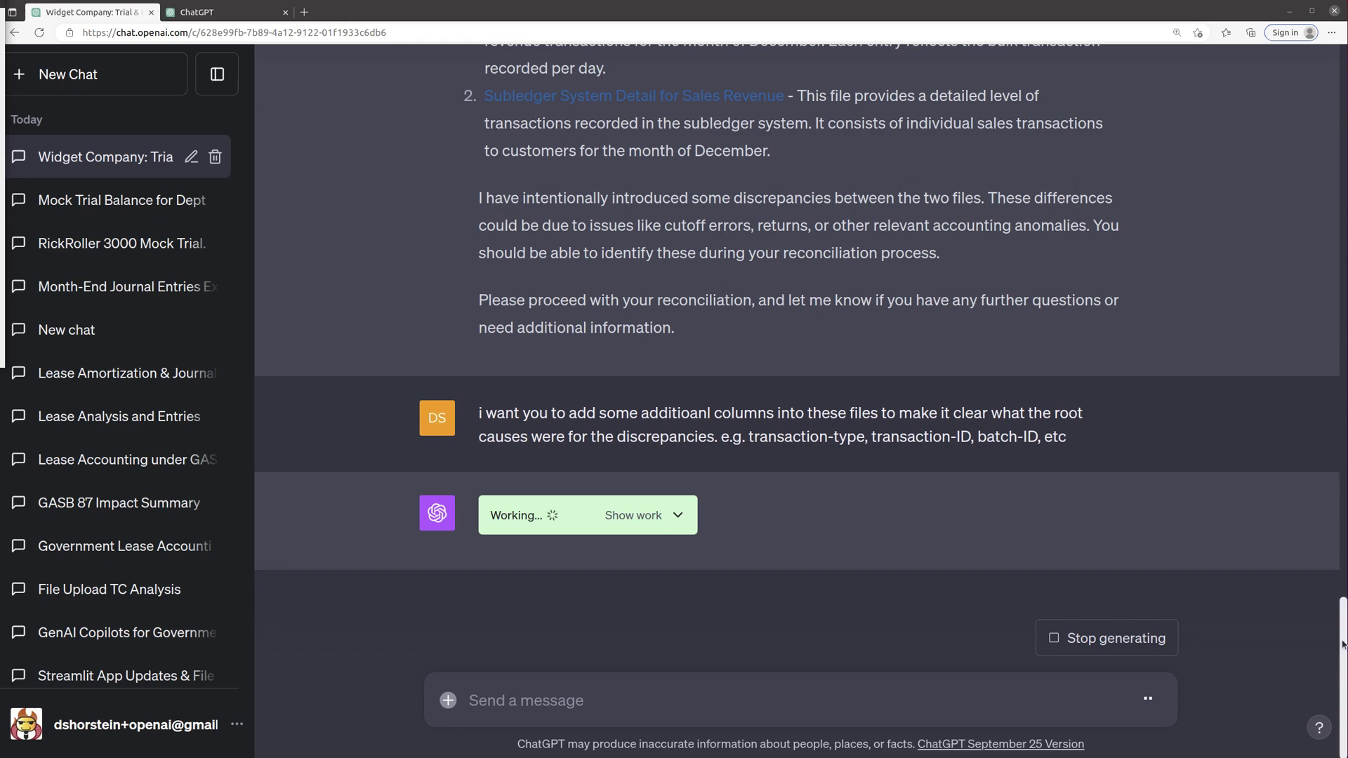
drag(1343, 644, 1338, 624)
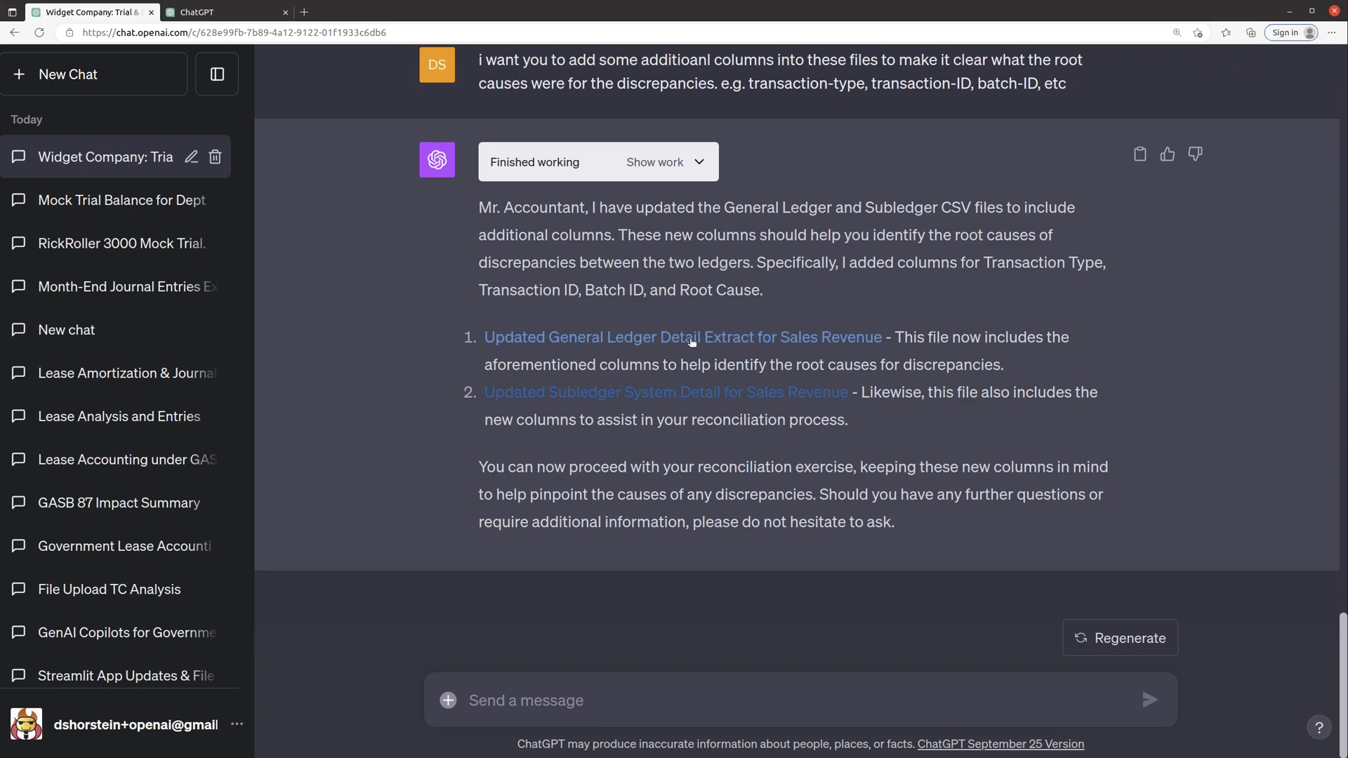
Step: Download subledger_updated.csv and move to the fresh GPT-4 chat in the other tab
click(690, 396)
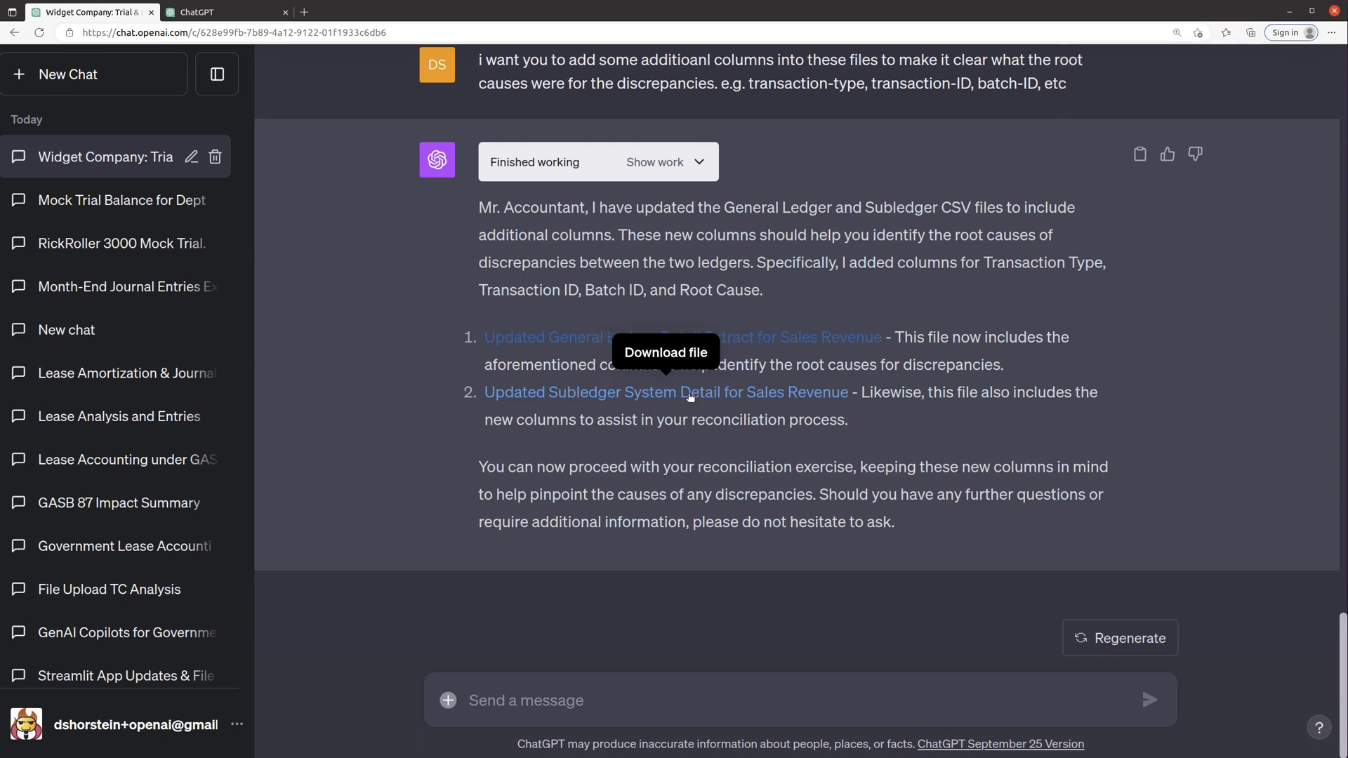
click(229, 15)
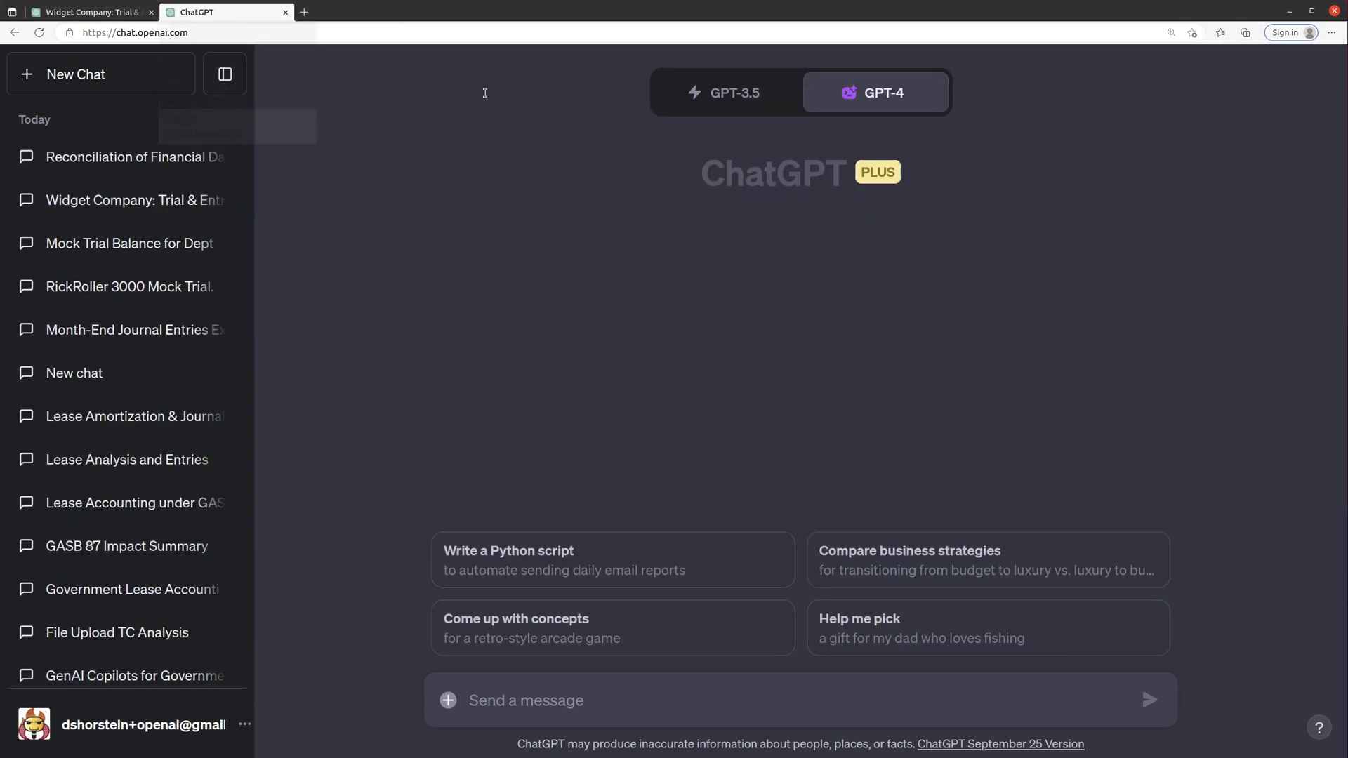
Step: Attach subledger_updated.csv and general_ledger_updated.csv from Downloads to the new chat
click(449, 700)
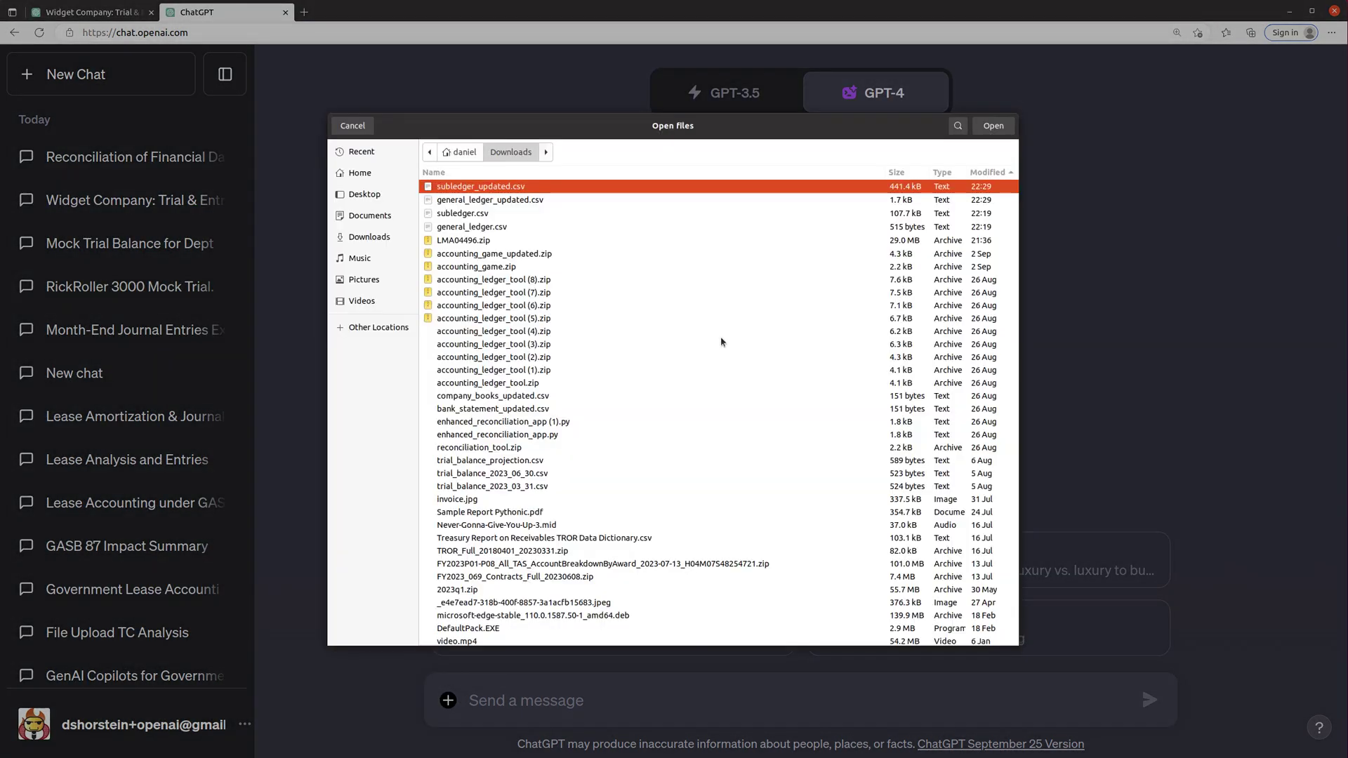
ctrl+click(502, 201)
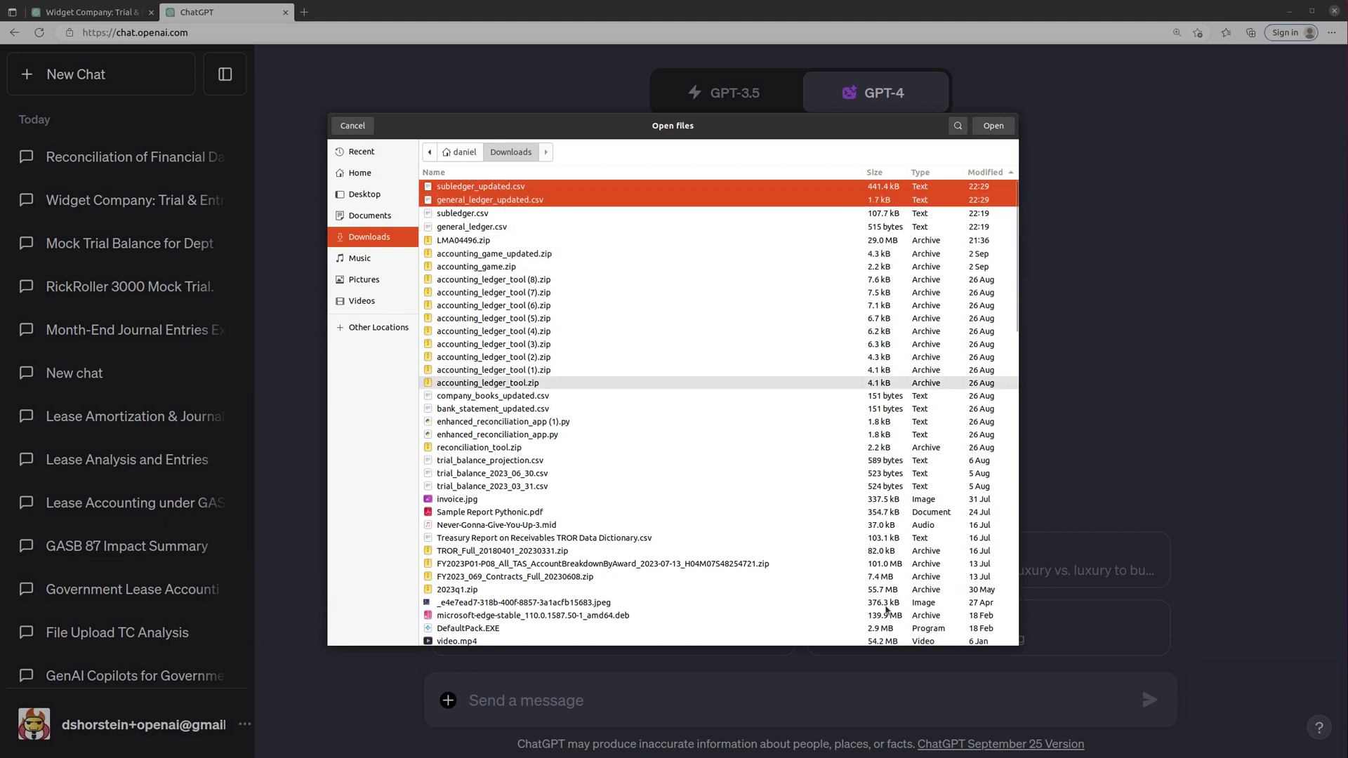
click(994, 128)
Step: Request reconciliation, root causes and short- and long-term fixes as a short, organized issue paper
click(581, 699)
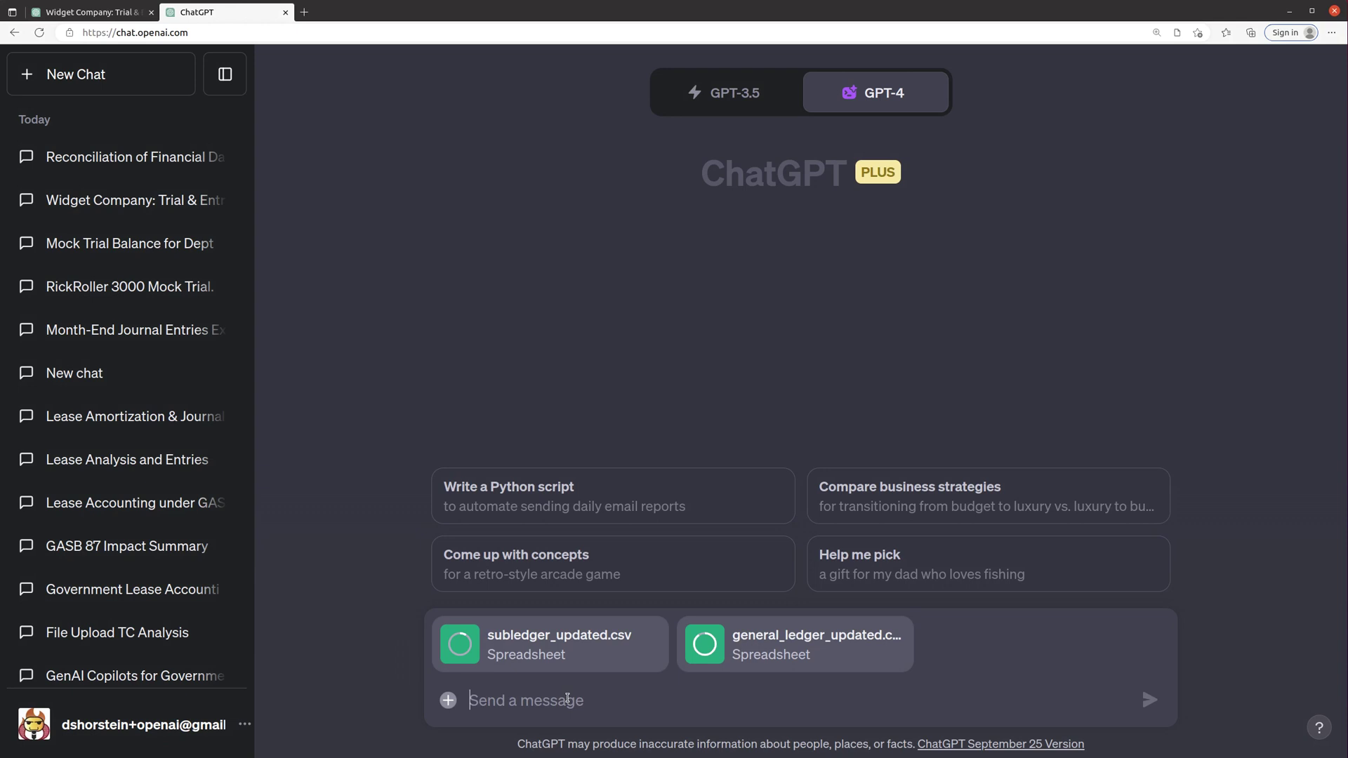
text(please )
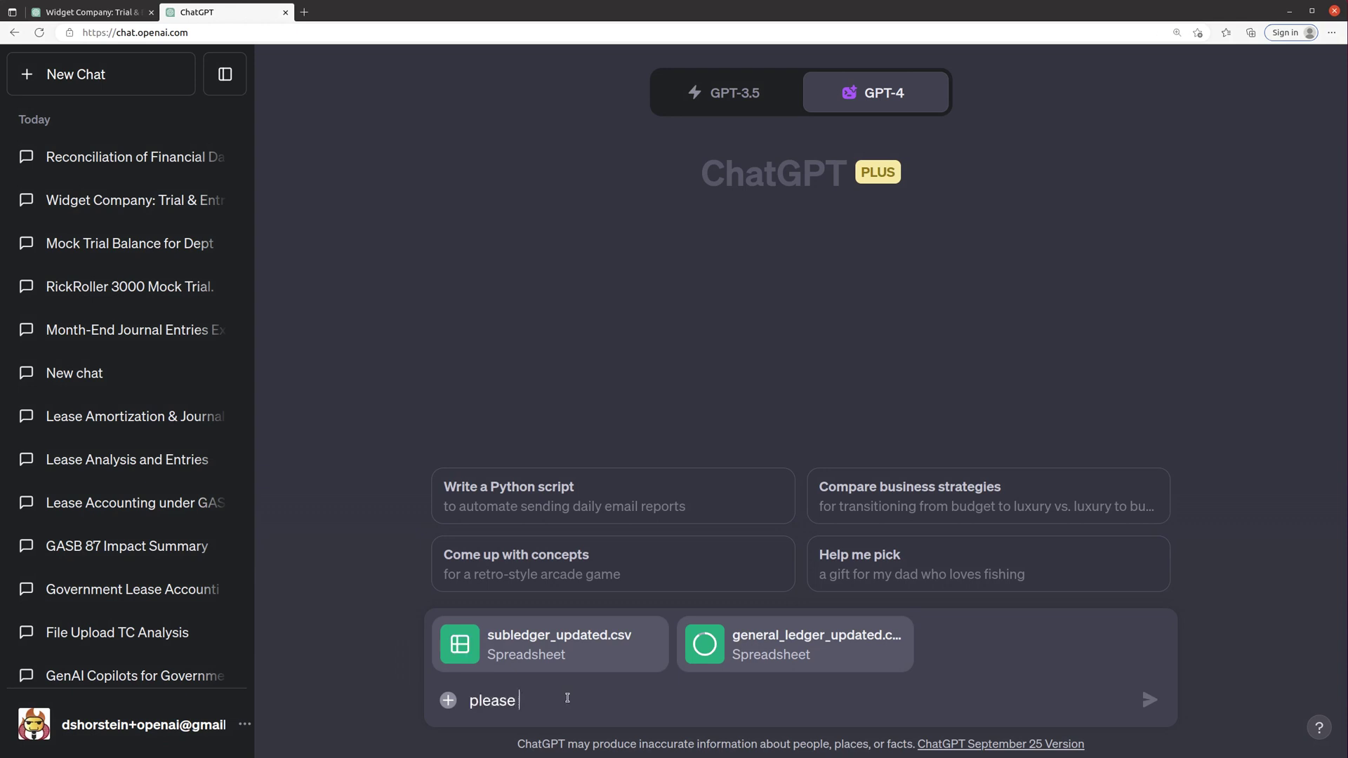
text(perofrm a reconciation of these)
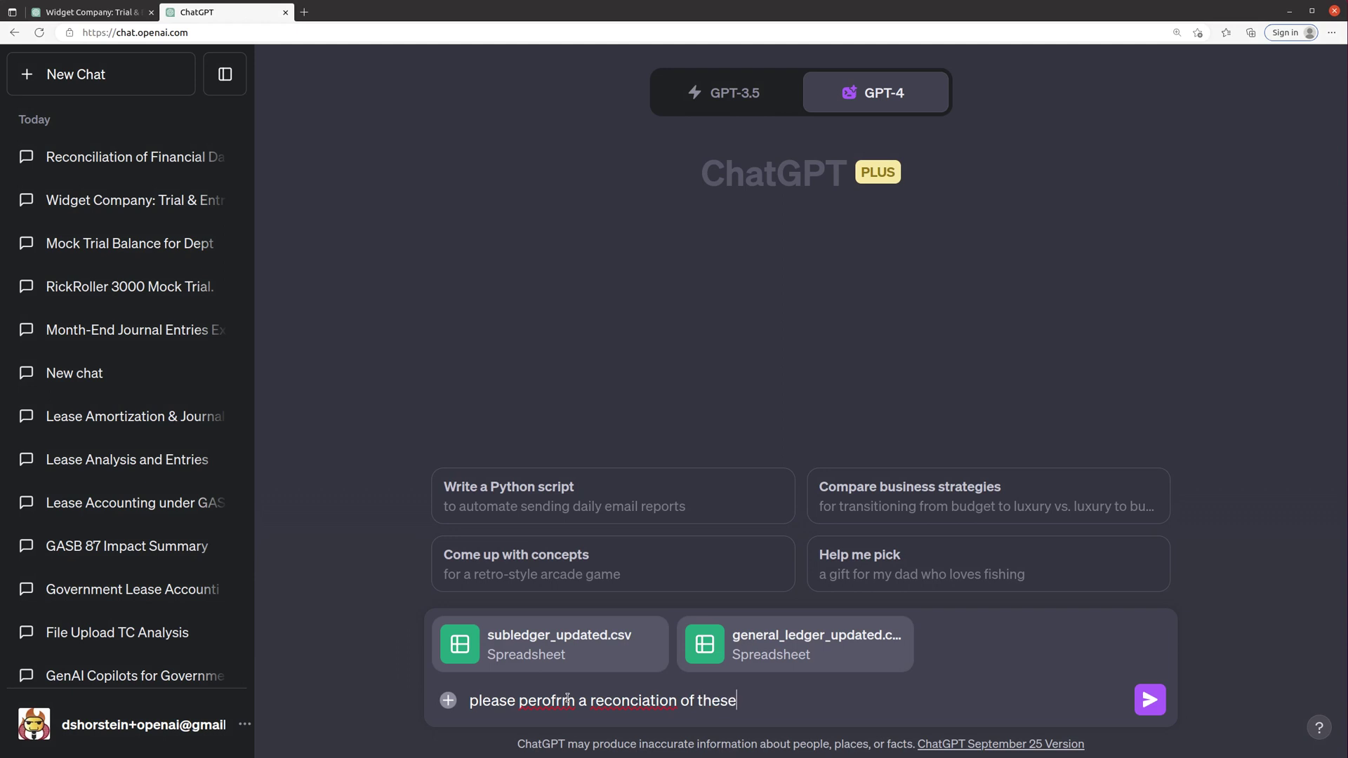
text( two files. if there are)
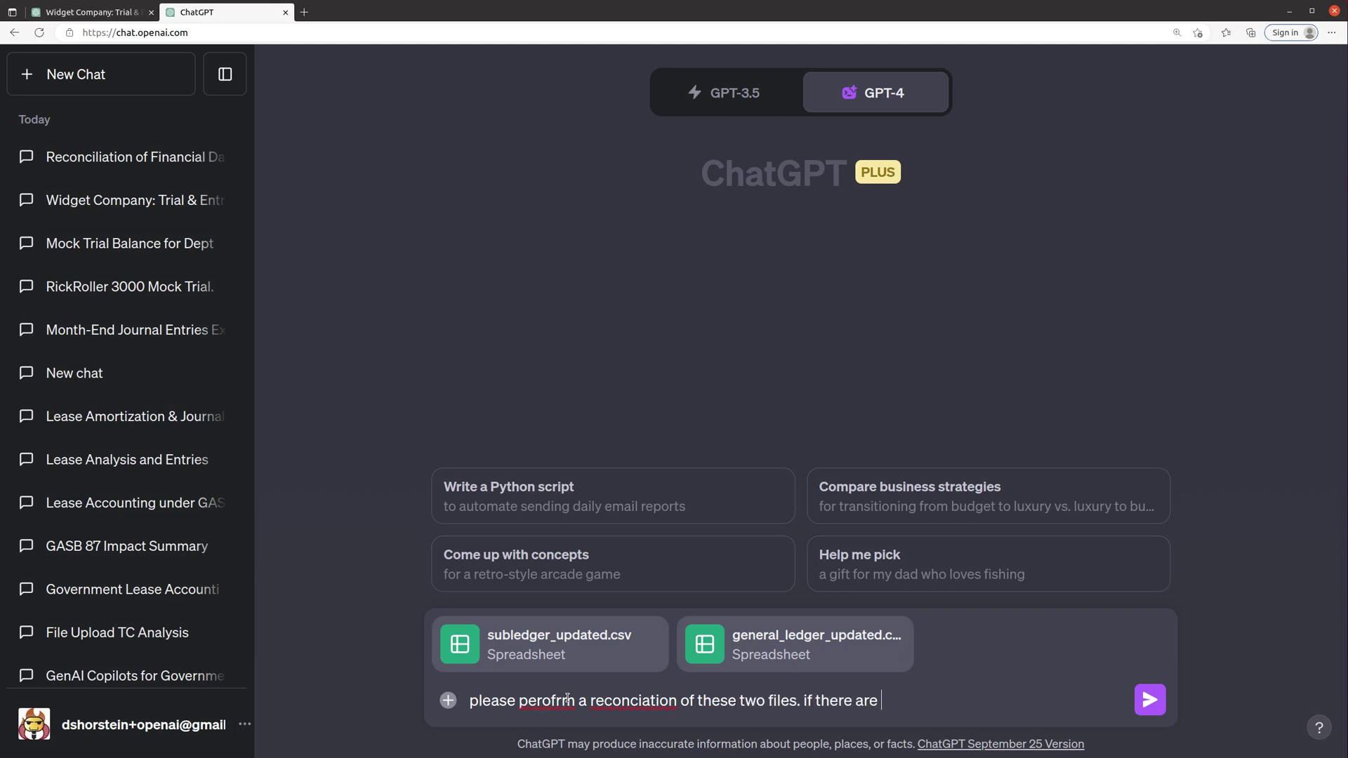
text( discrepancies, then i wan)
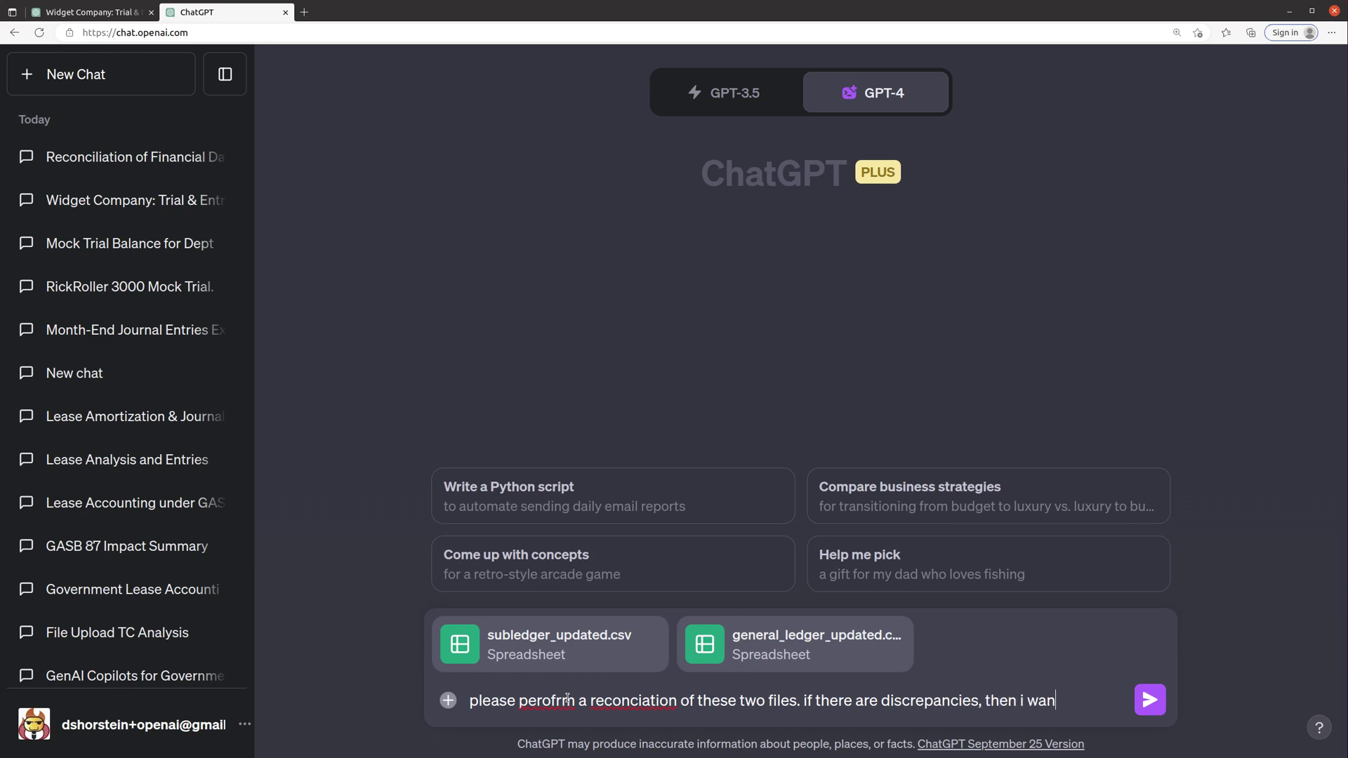
text(t you to do roto )
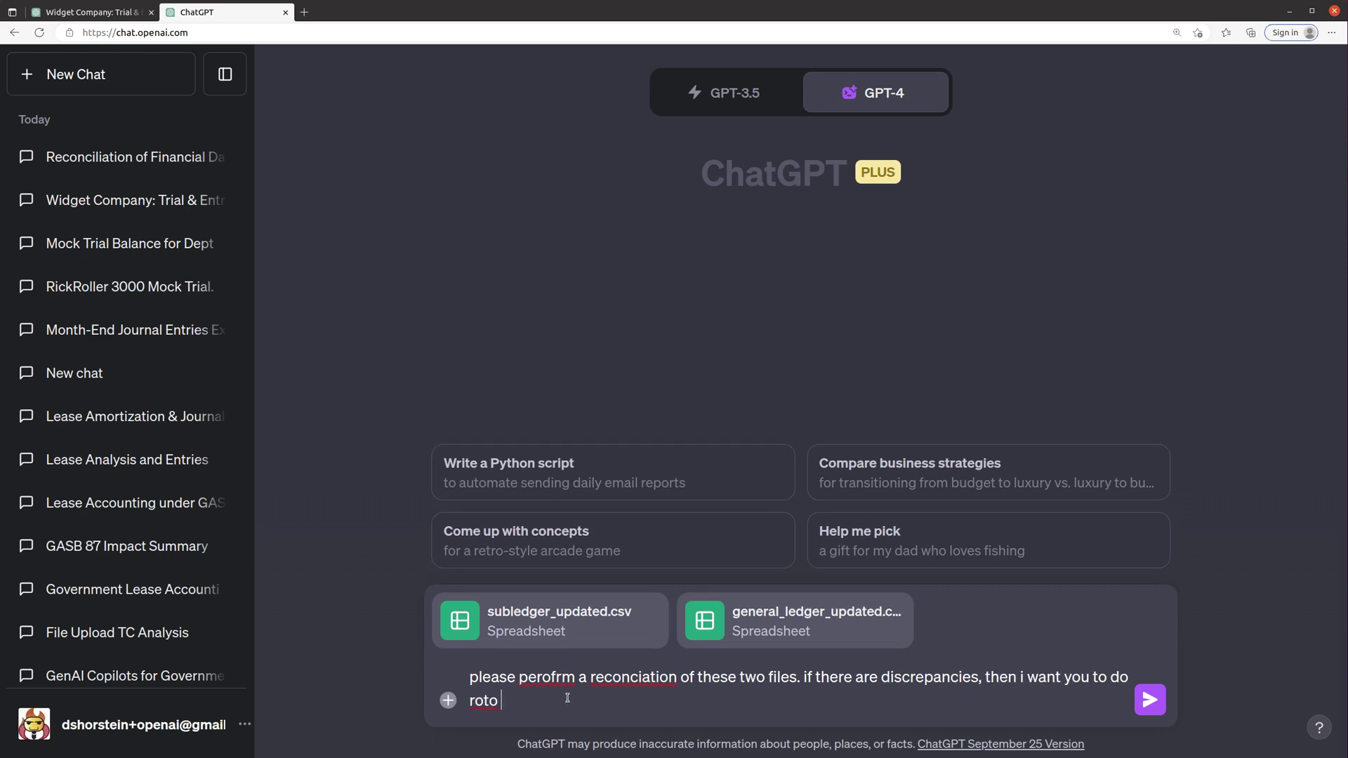
text(cause analysis and )
text(recommend corr)
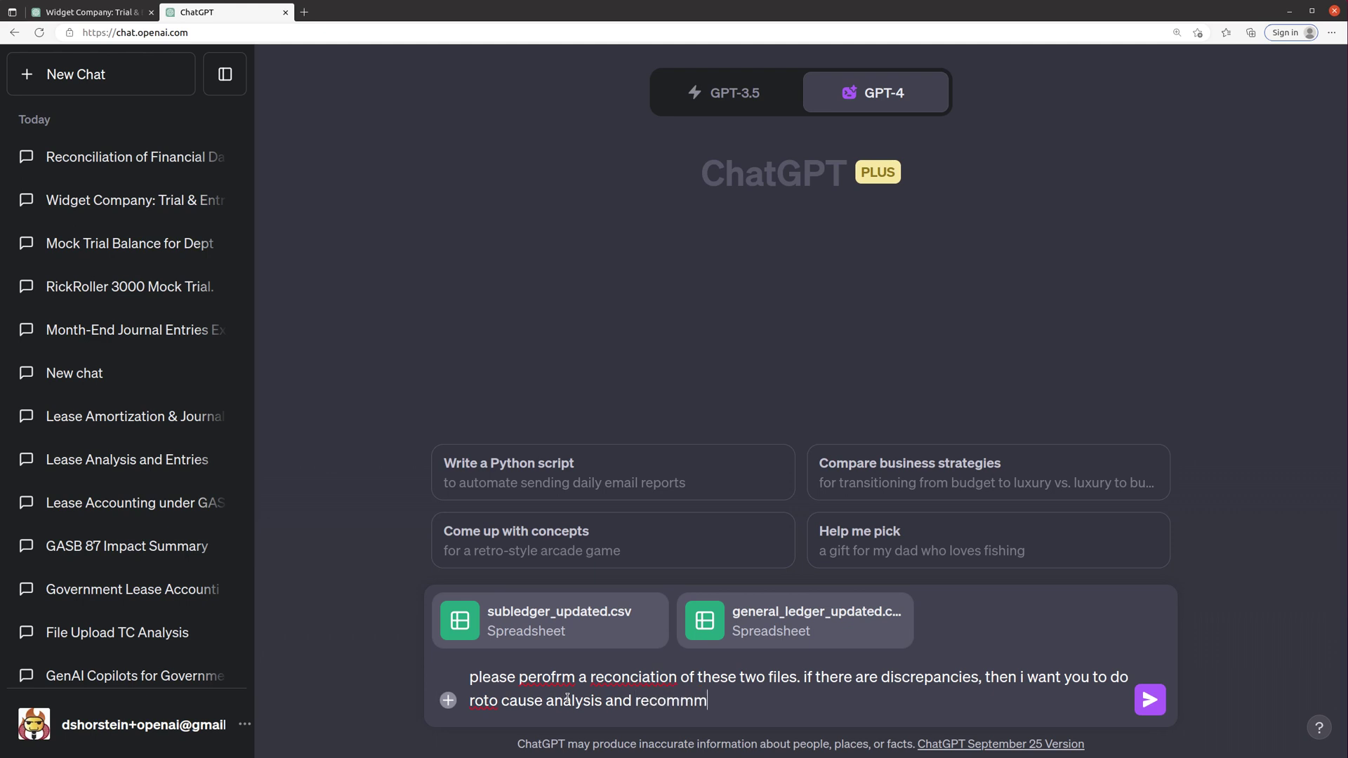
text(ective ac)
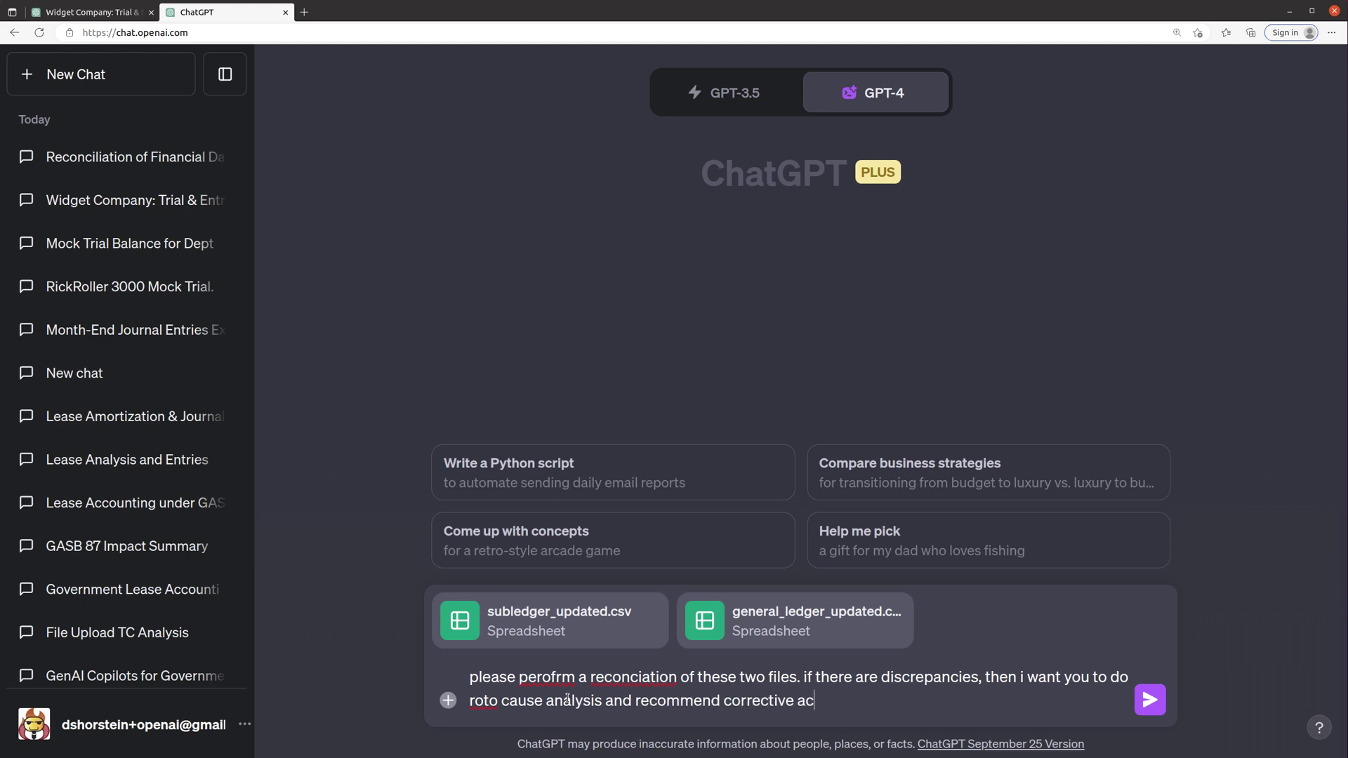
text(tion, both short-ter)
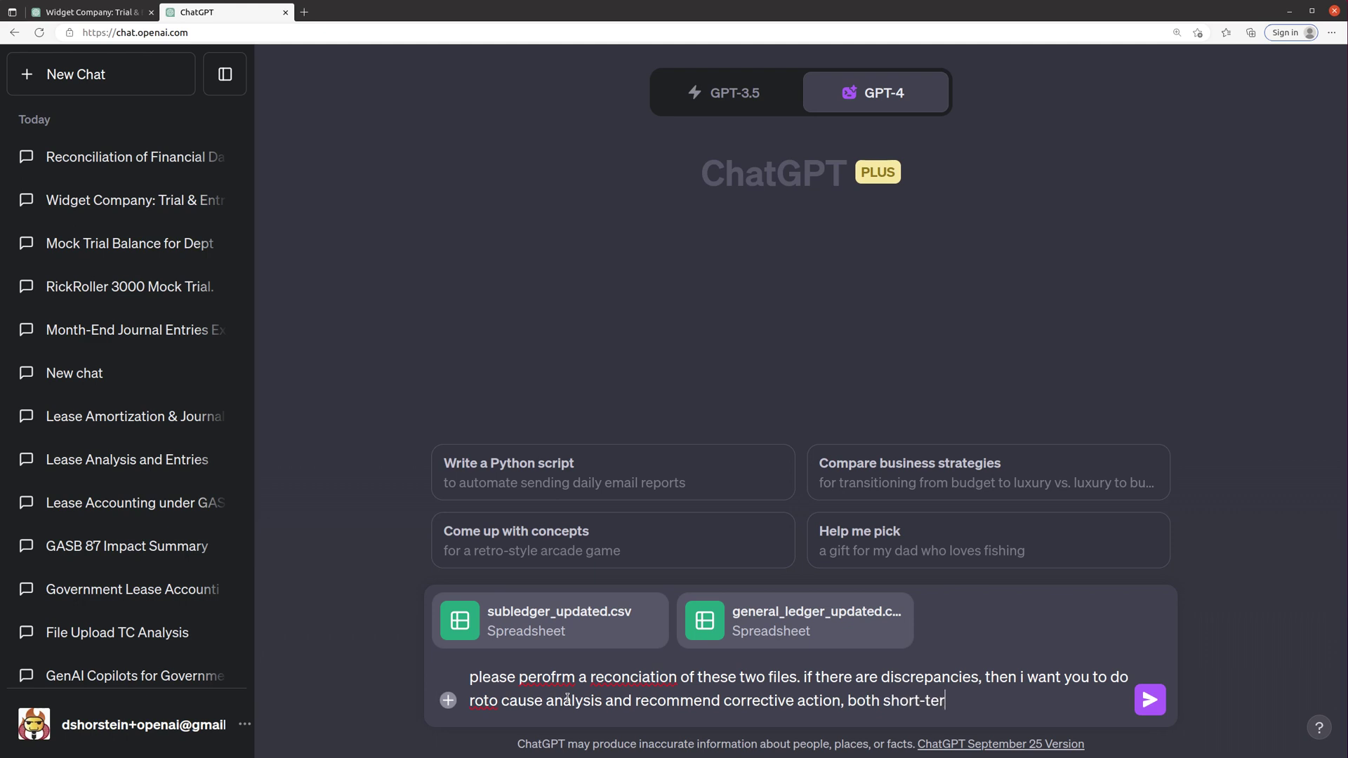
text(m in a journal entry)
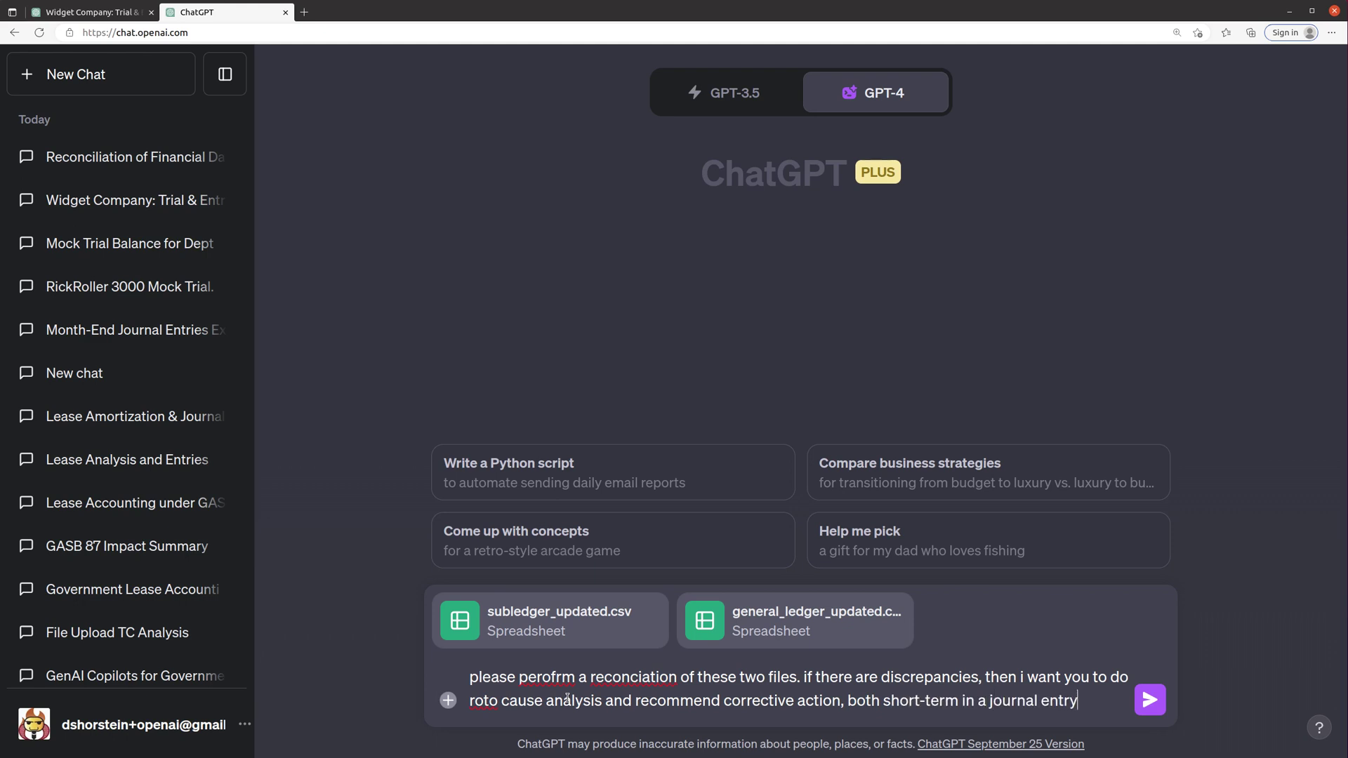
text( and long-sho)
key(BackSpace)
key(BackSpace)
key(BackSpace)
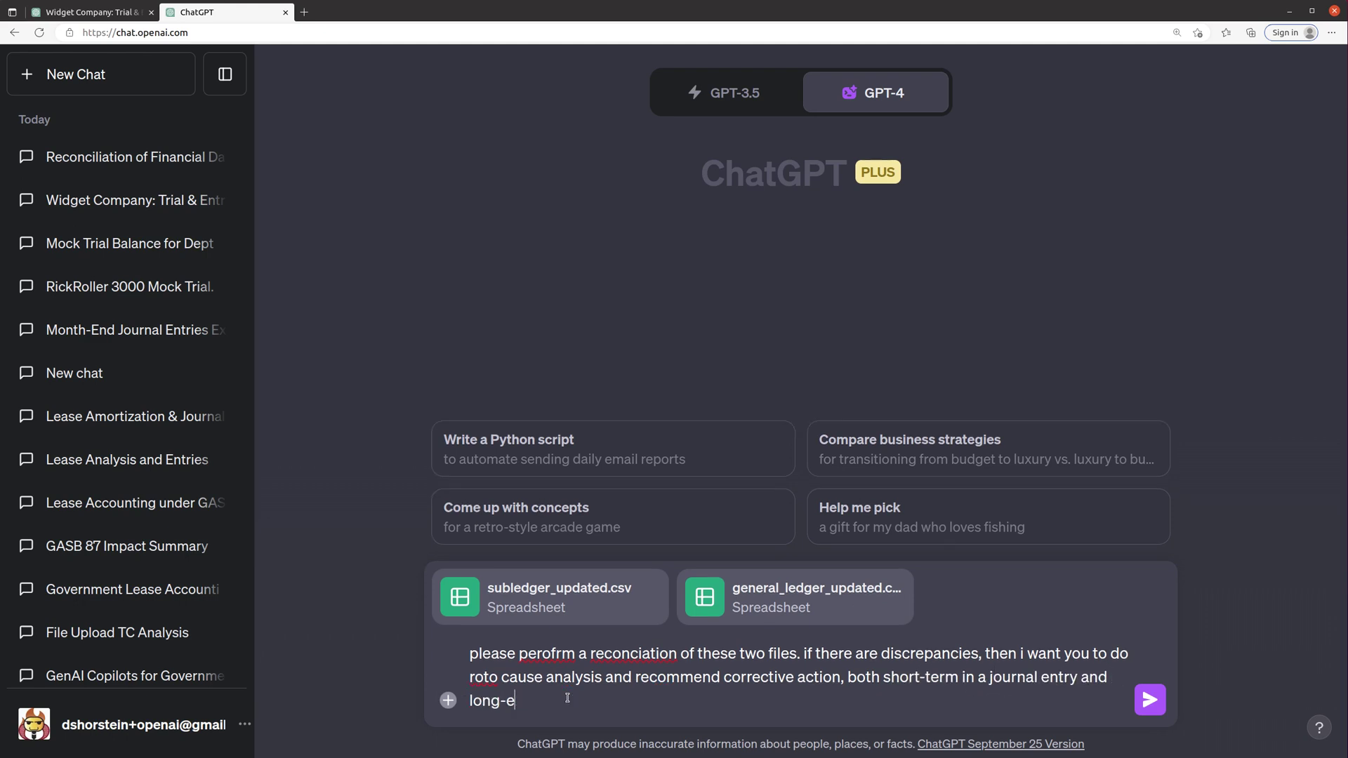
text(term in systemtic fixes)
key(BackSpace)
key(BackSpace)
key(BackSpace)
key(BackSpace)
text(xi)
key(BackSpace)
text(iexes o)
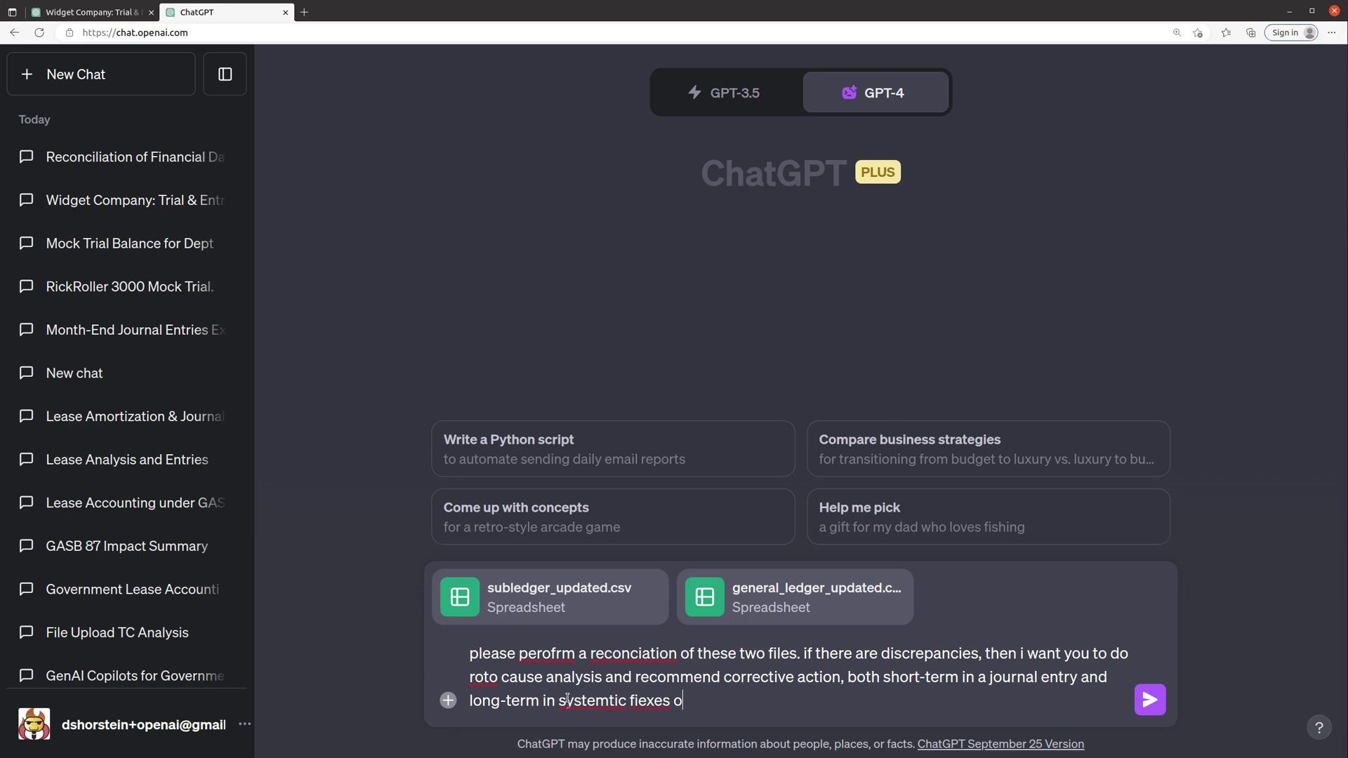
text(r trainings. Providone)
key(BackSpace)
key(BackSpace)
key(BackSpace)
text(es or trainings. Provid)
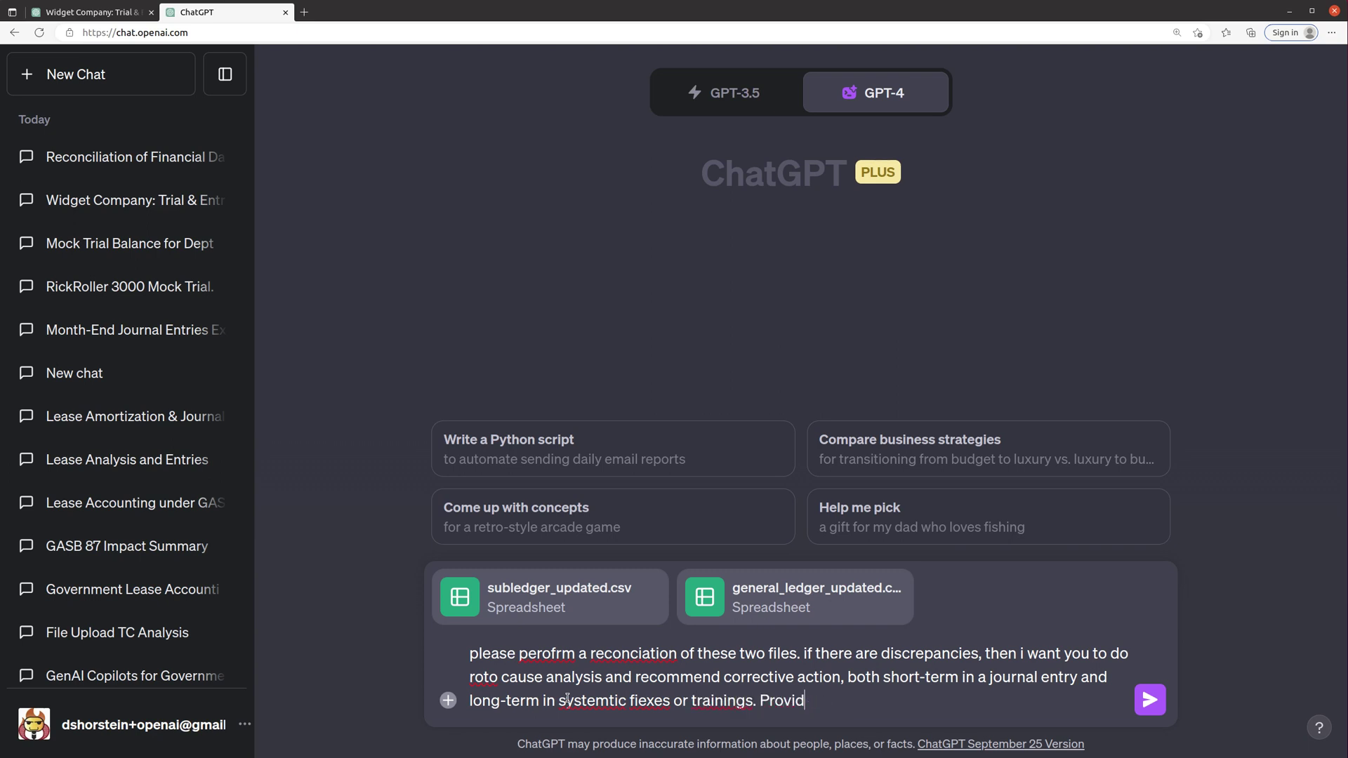
text(e the results in a short )
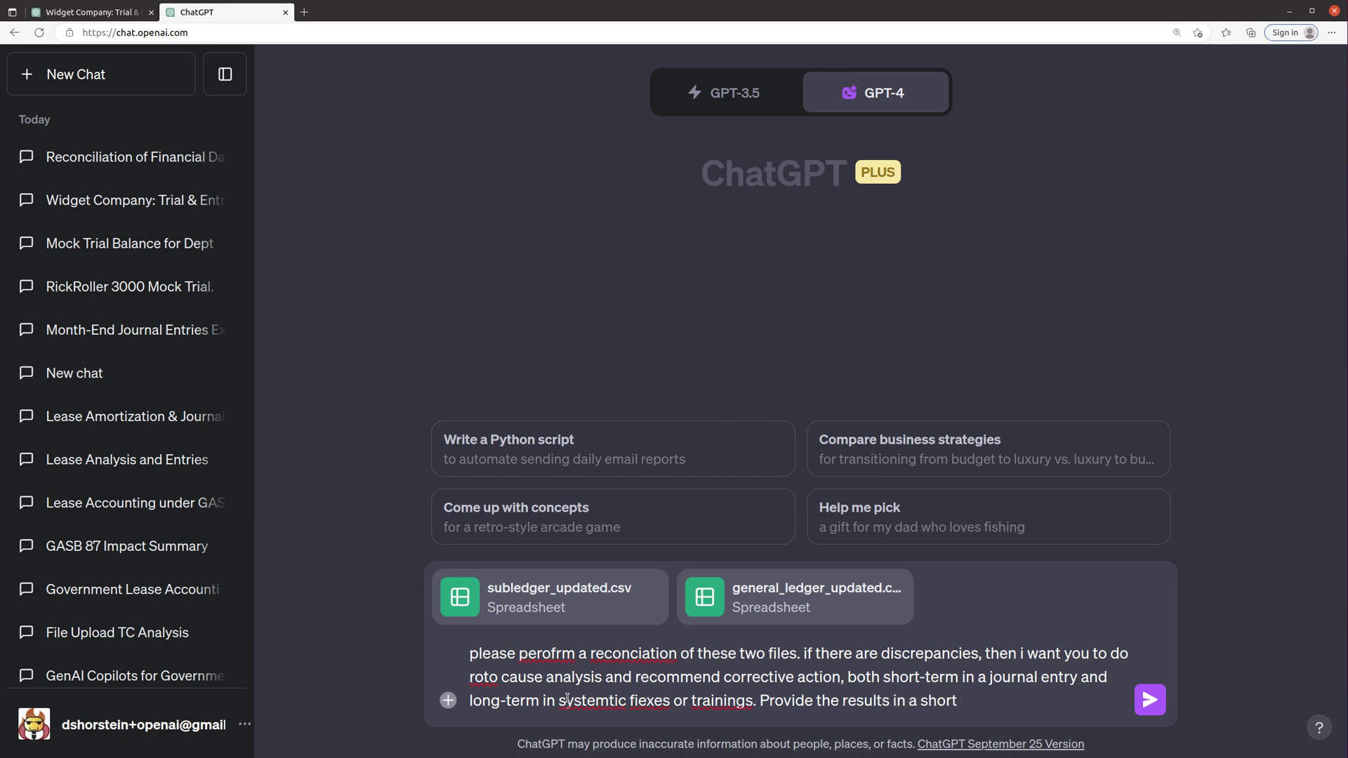
text(and organized issue paper format.)
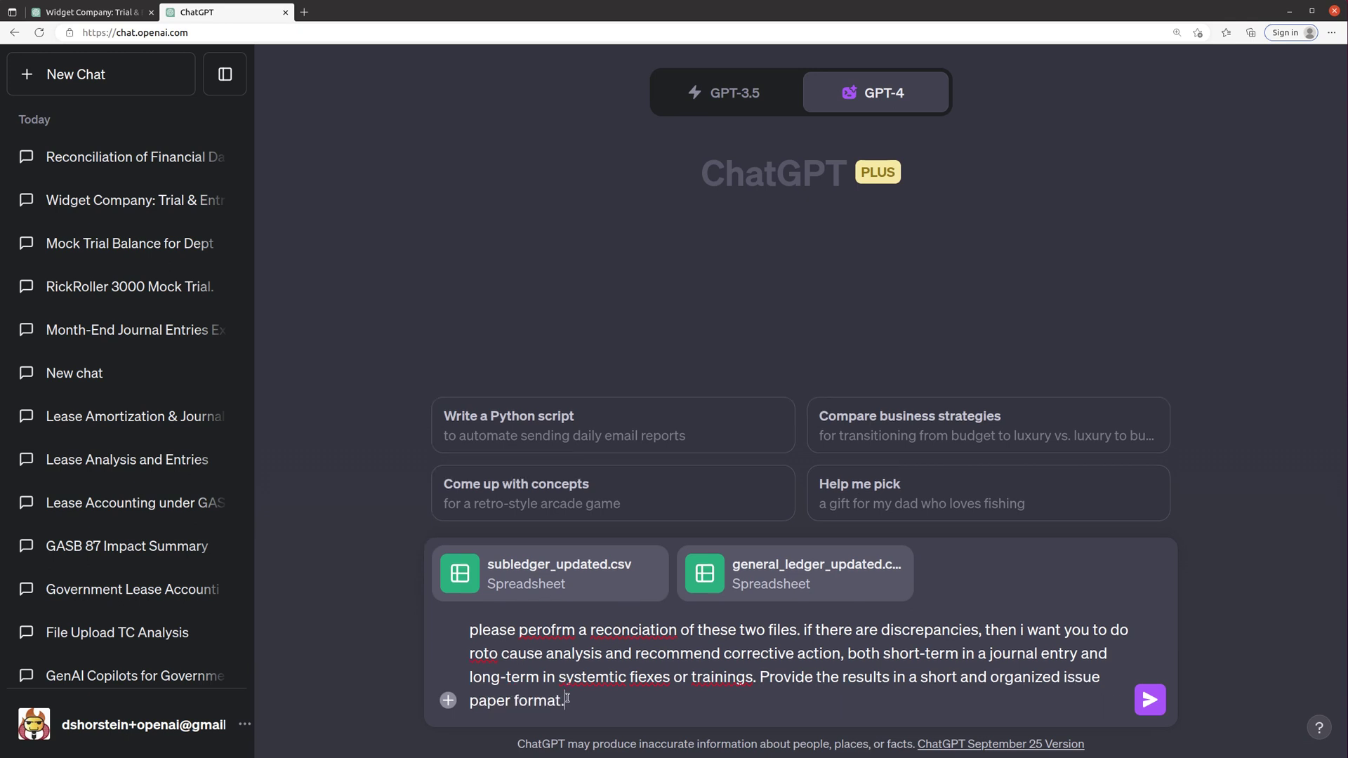
key(Return)
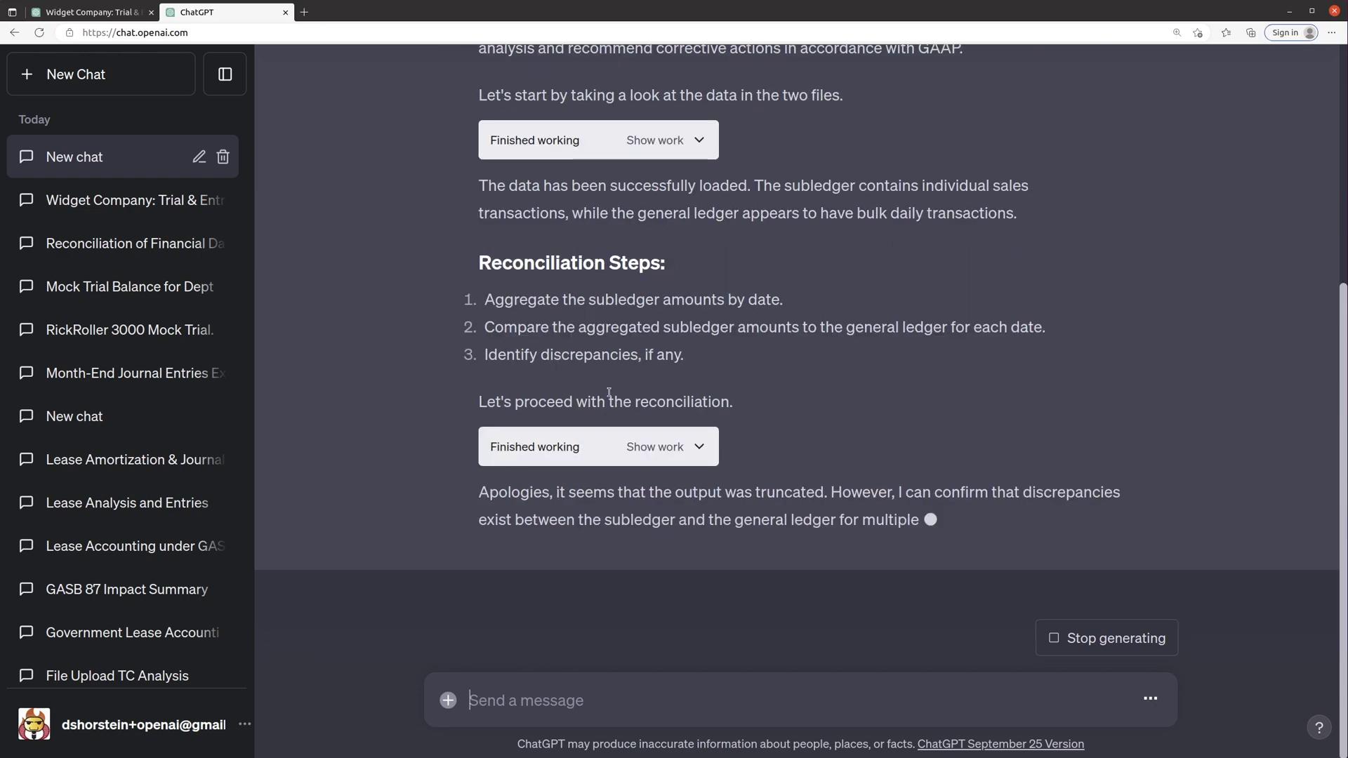
Step: Scroll through the Issue Paper's findings, root causes and journal entry down to Recommendations
scroll(518, 330, up, 2)
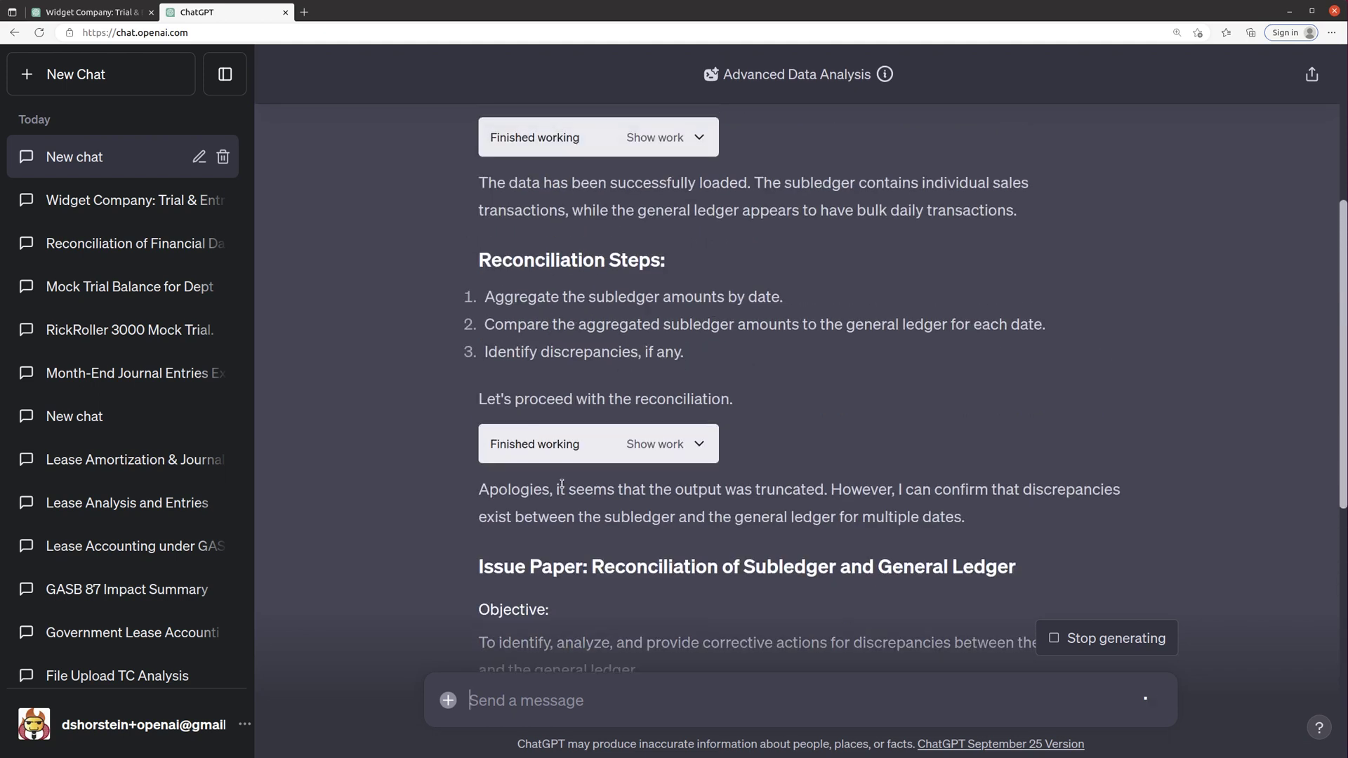
scroll(811, 463, down, 1)
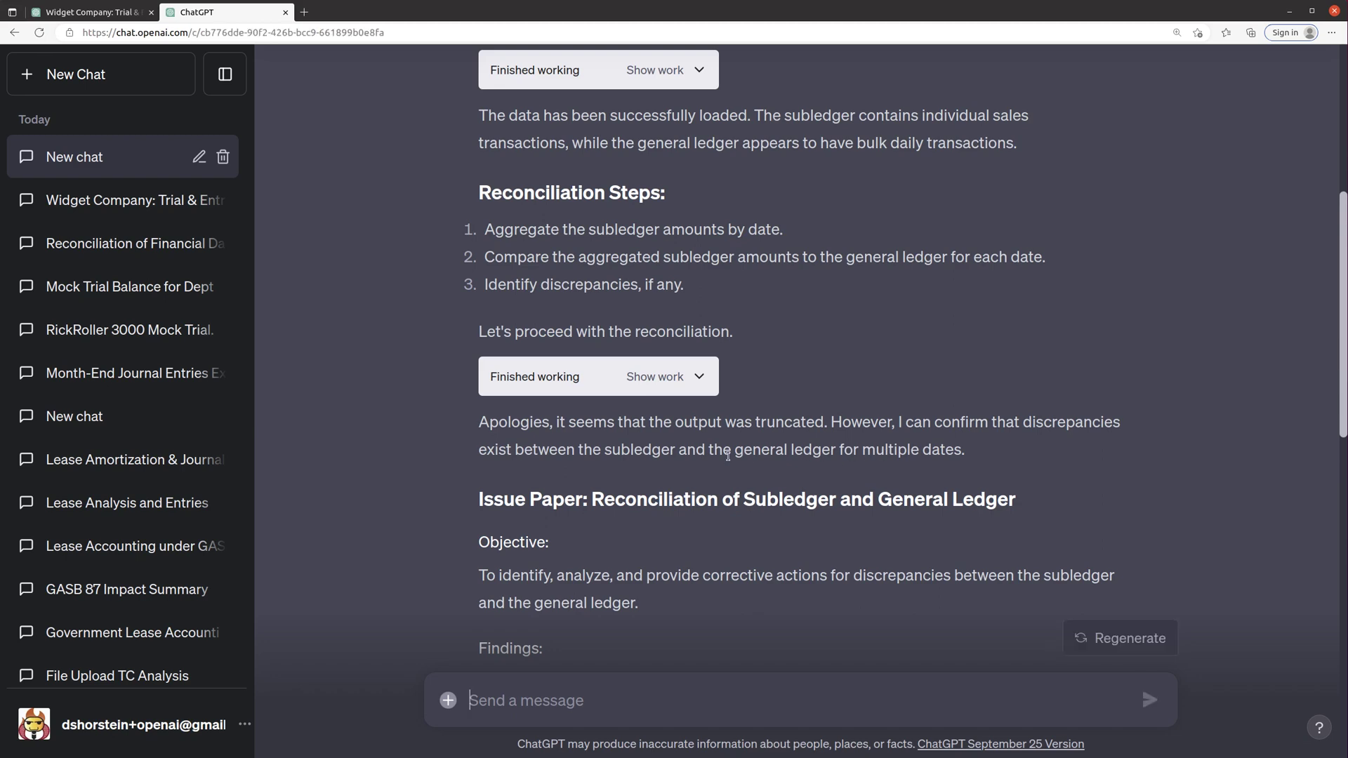
scroll(648, 476, down, 1)
scroll(647, 475, down, 3)
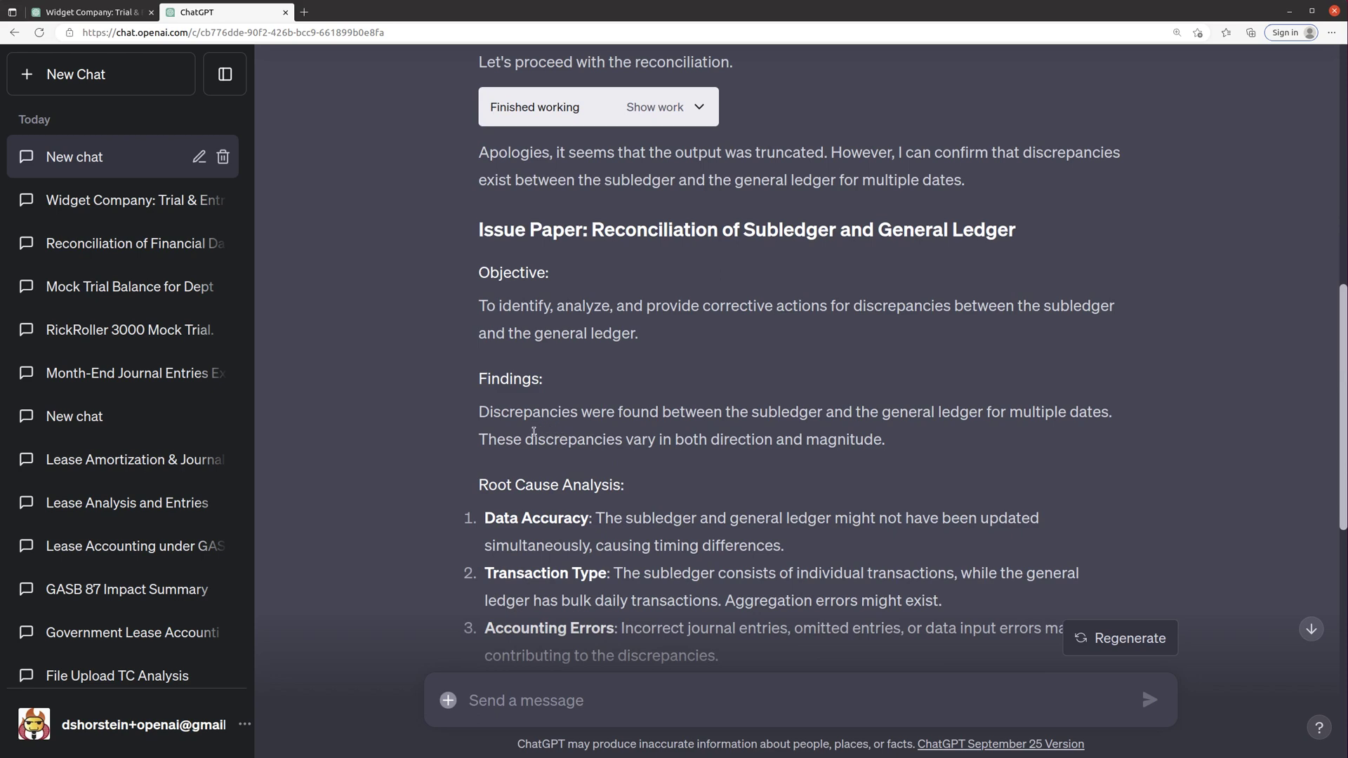
scroll(802, 436, down, 2)
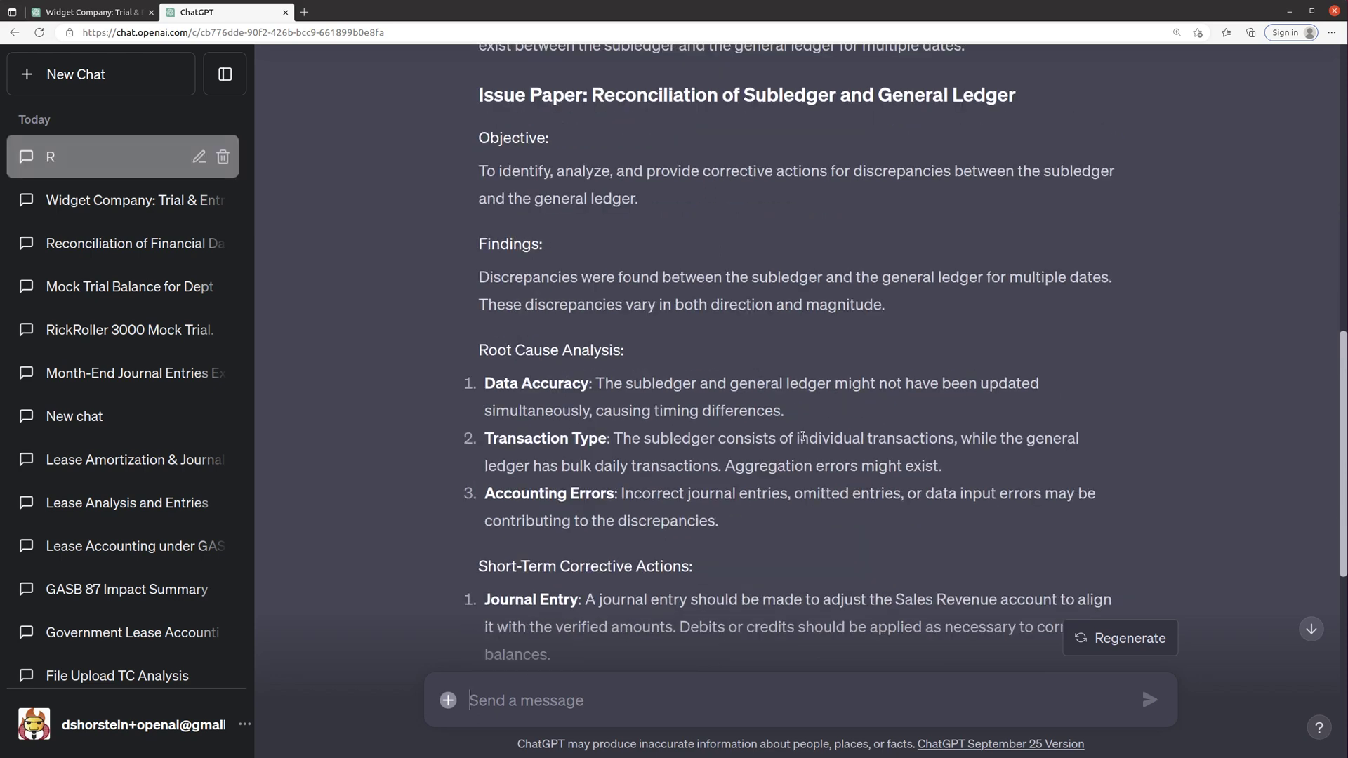
scroll(803, 440, down, 2)
scroll(800, 452, down, 5)
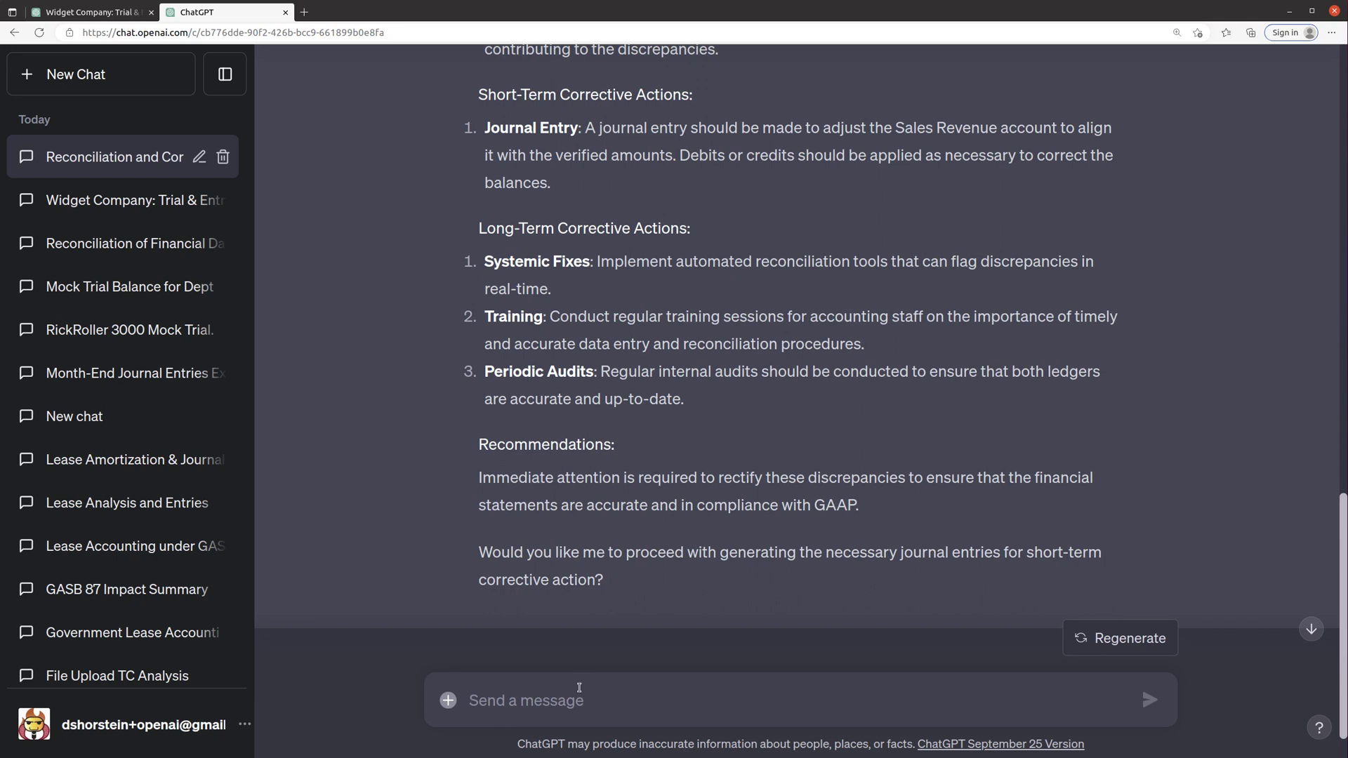
Step: Ask whether the root cause analysis looked at the actual columns and data or was just generic
text(did you actually )
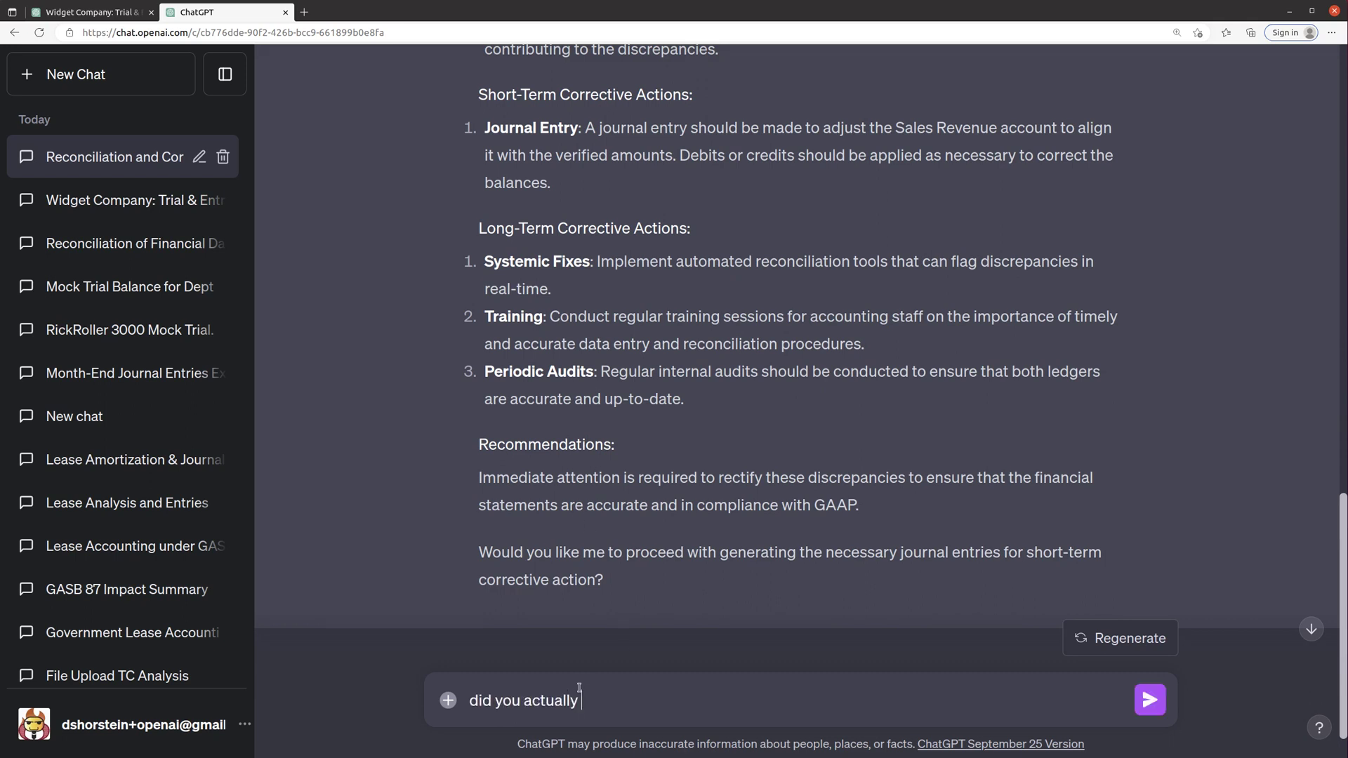
text(do any root caues)
key(BackSpace)
key(BackSpace)
text(use analysis? li)
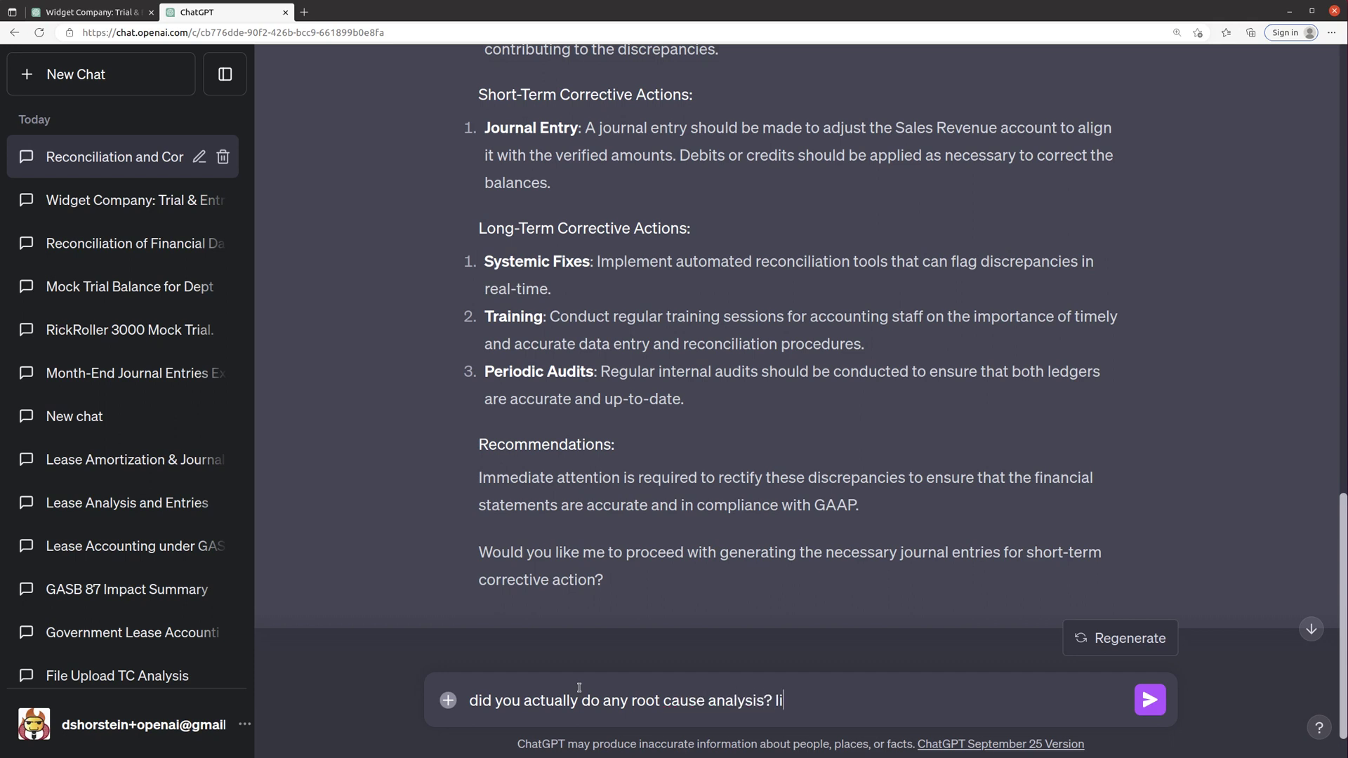
text(ke looking at the c)
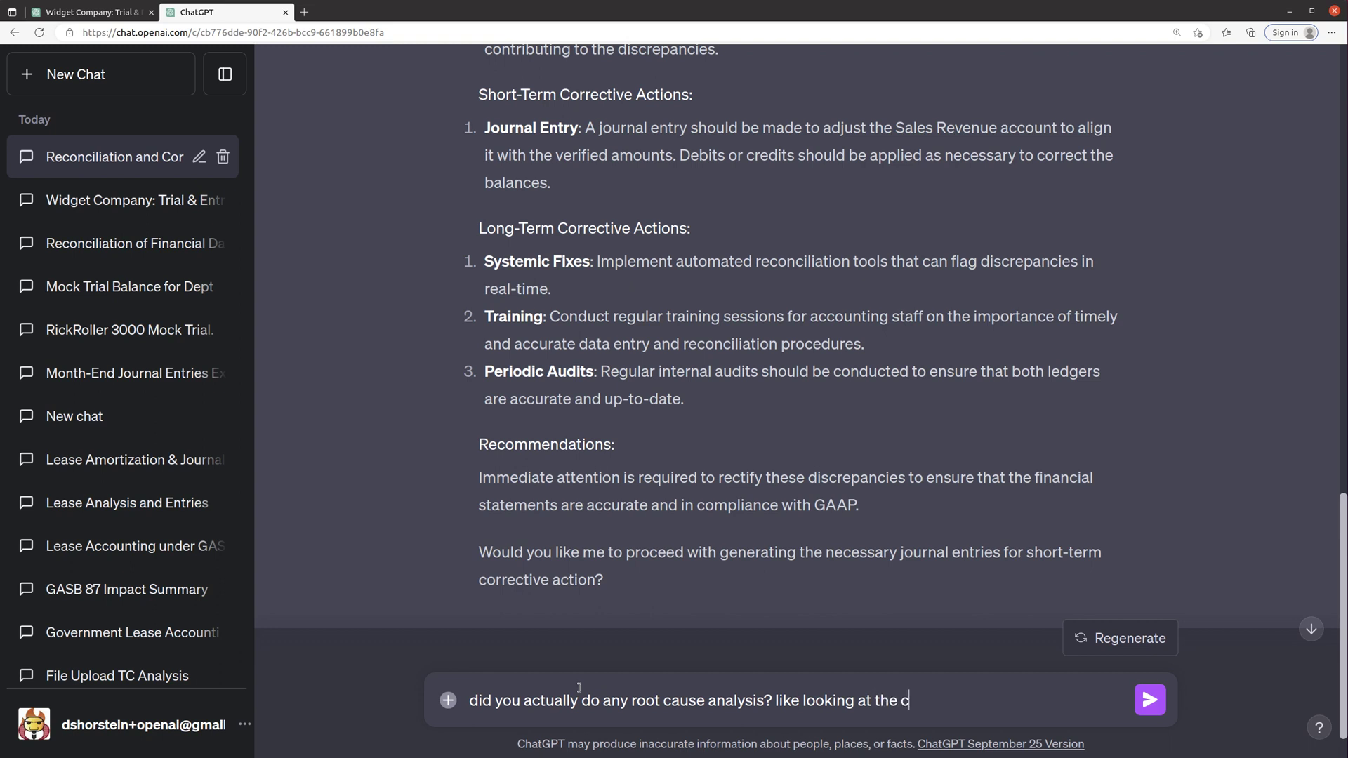
text(olumns and data? )
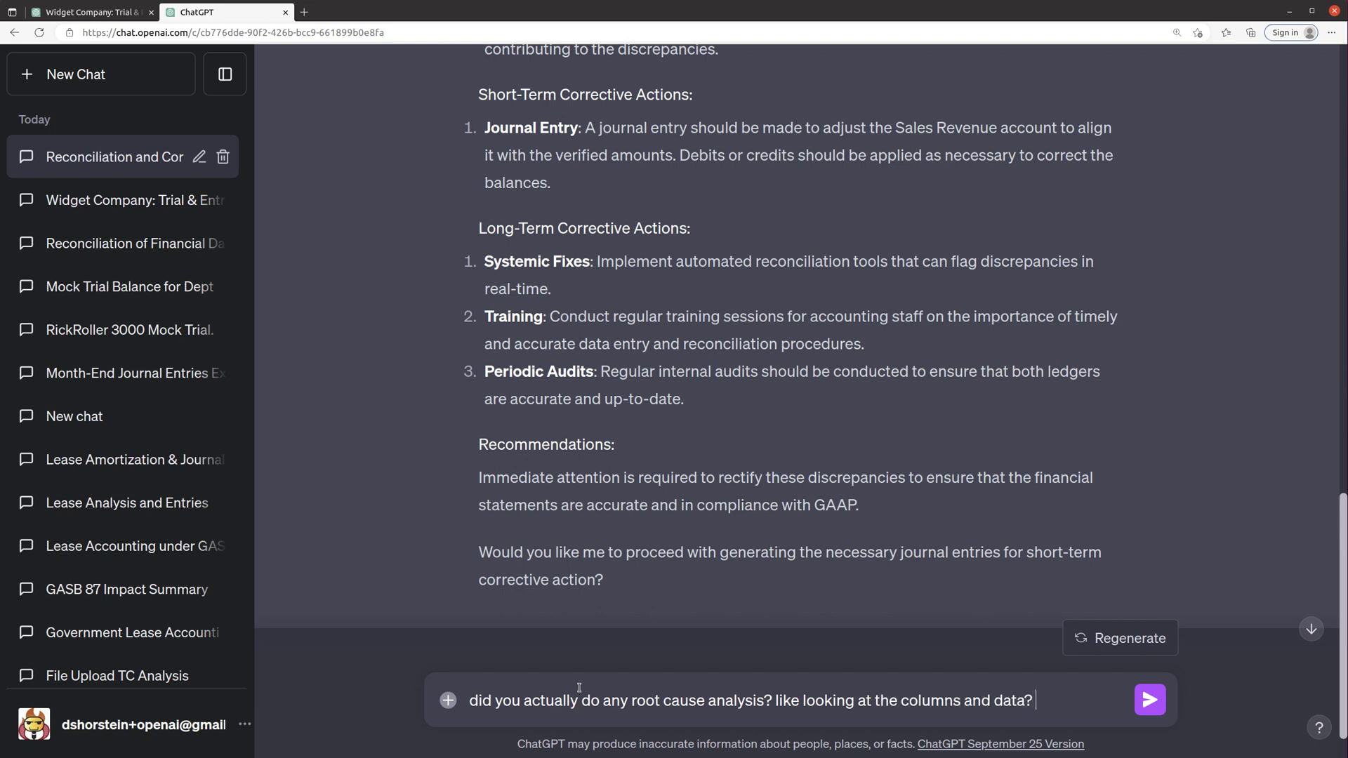
text(or are these just g)
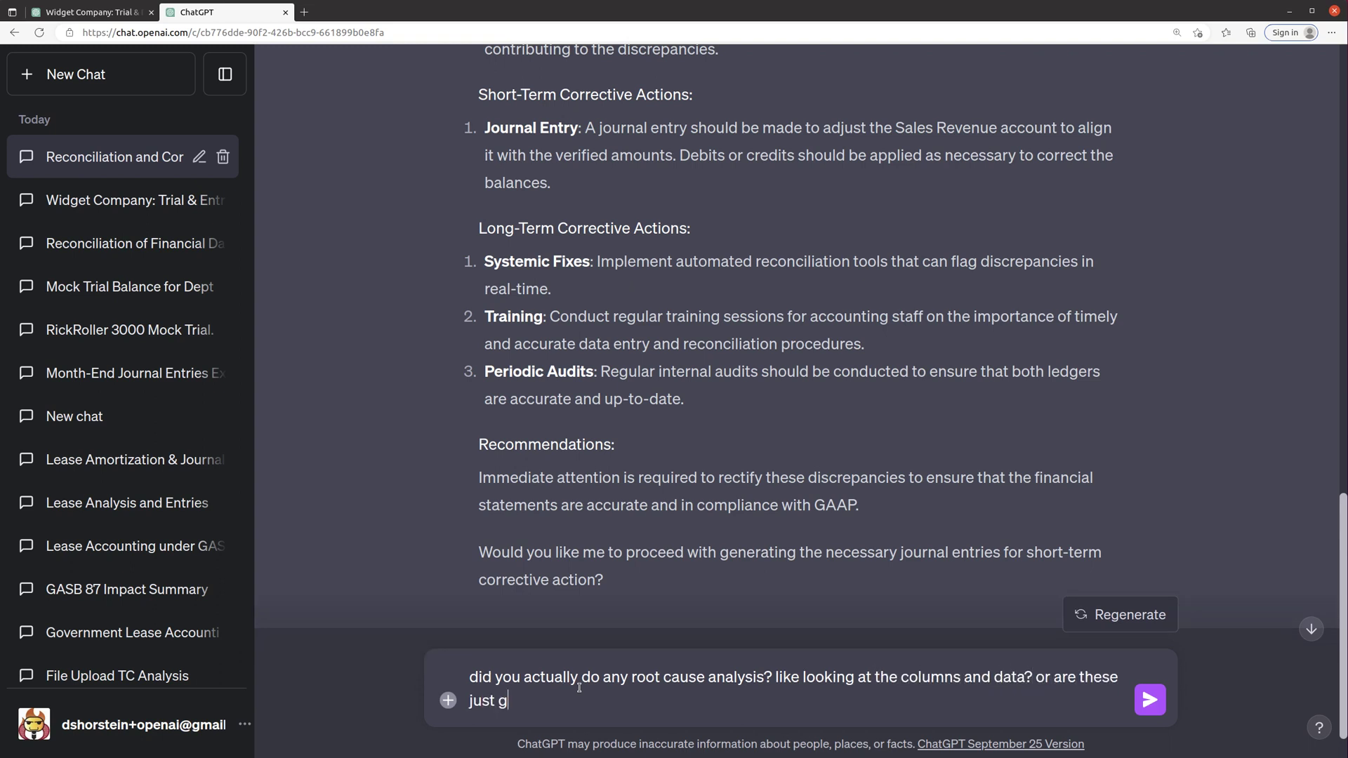
text(eneric?)
key(Return)
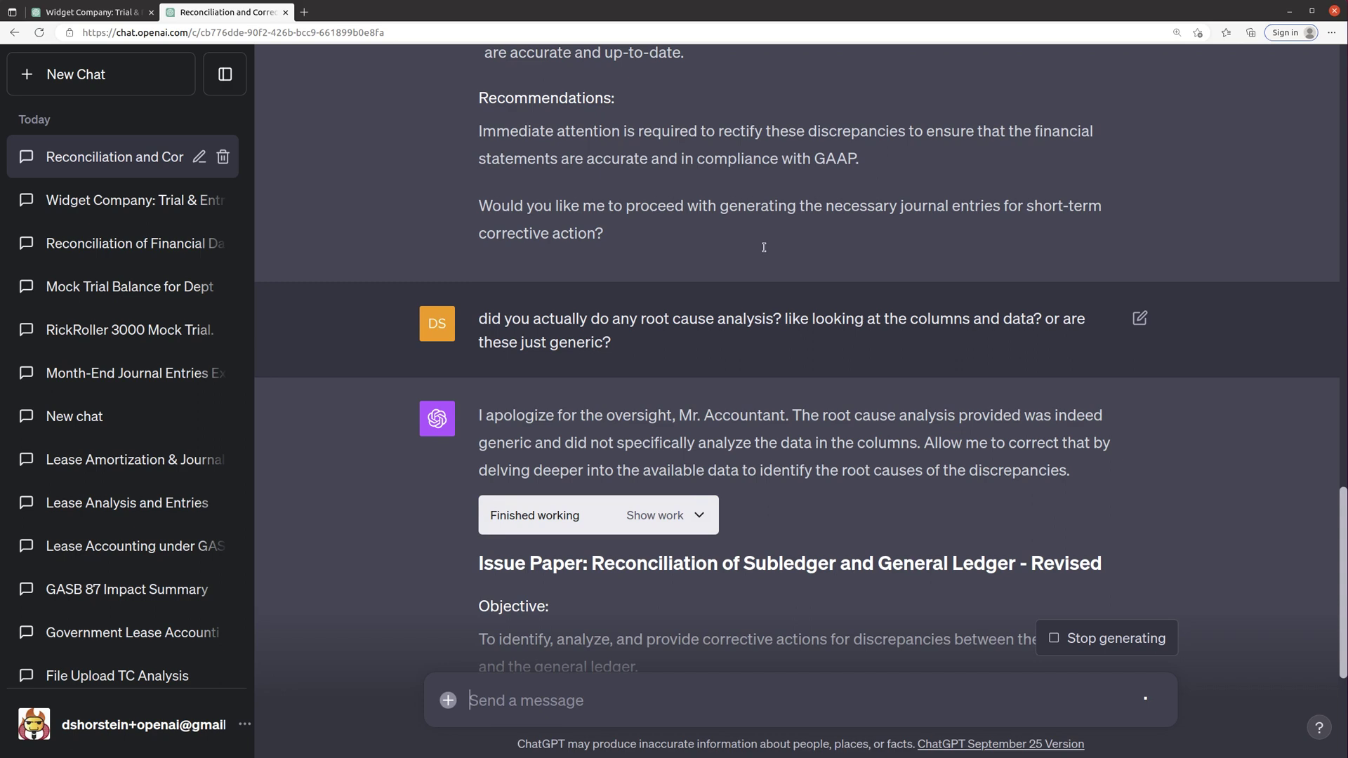
Step: Scroll through the revised paper's aggregation-error root causes, Batch ID 101 audits and GAAP recommendations
scroll(772, 327, down, 4)
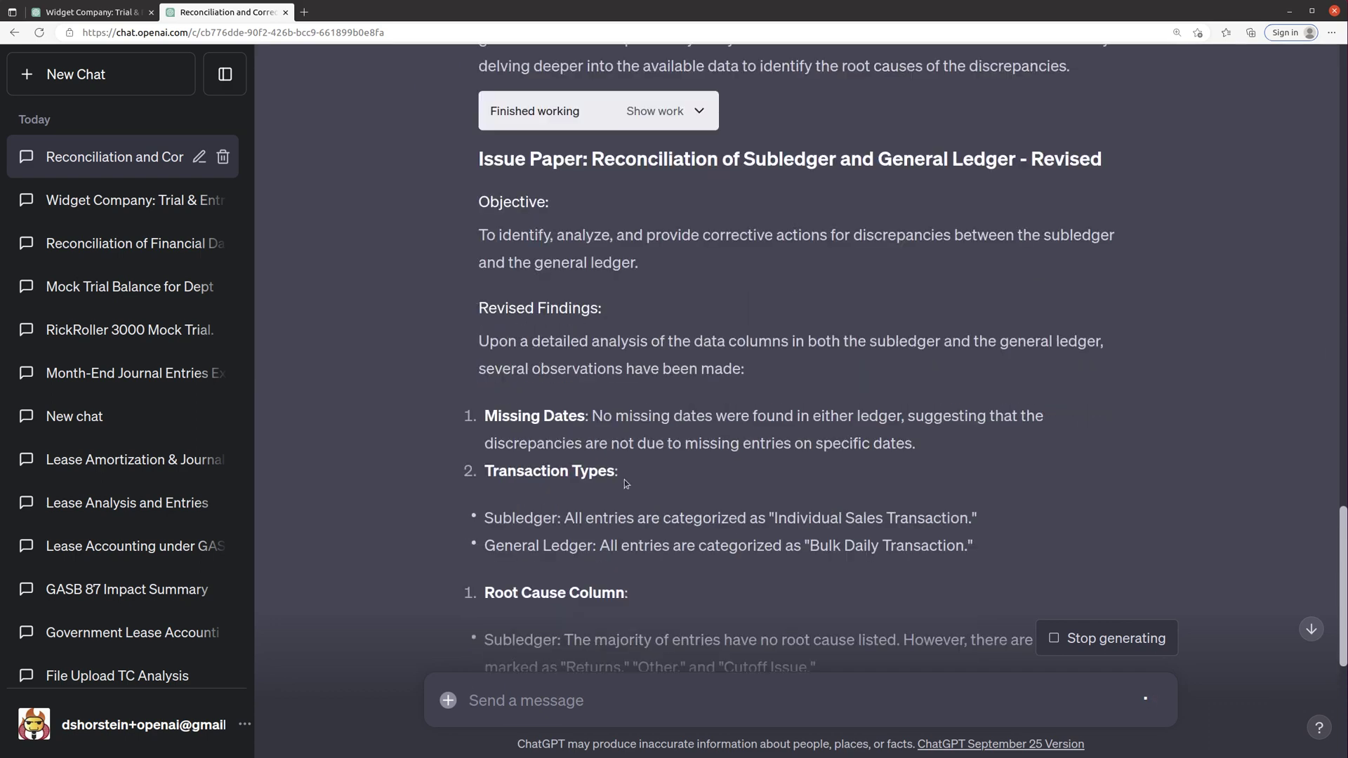
scroll(639, 457, down, 2)
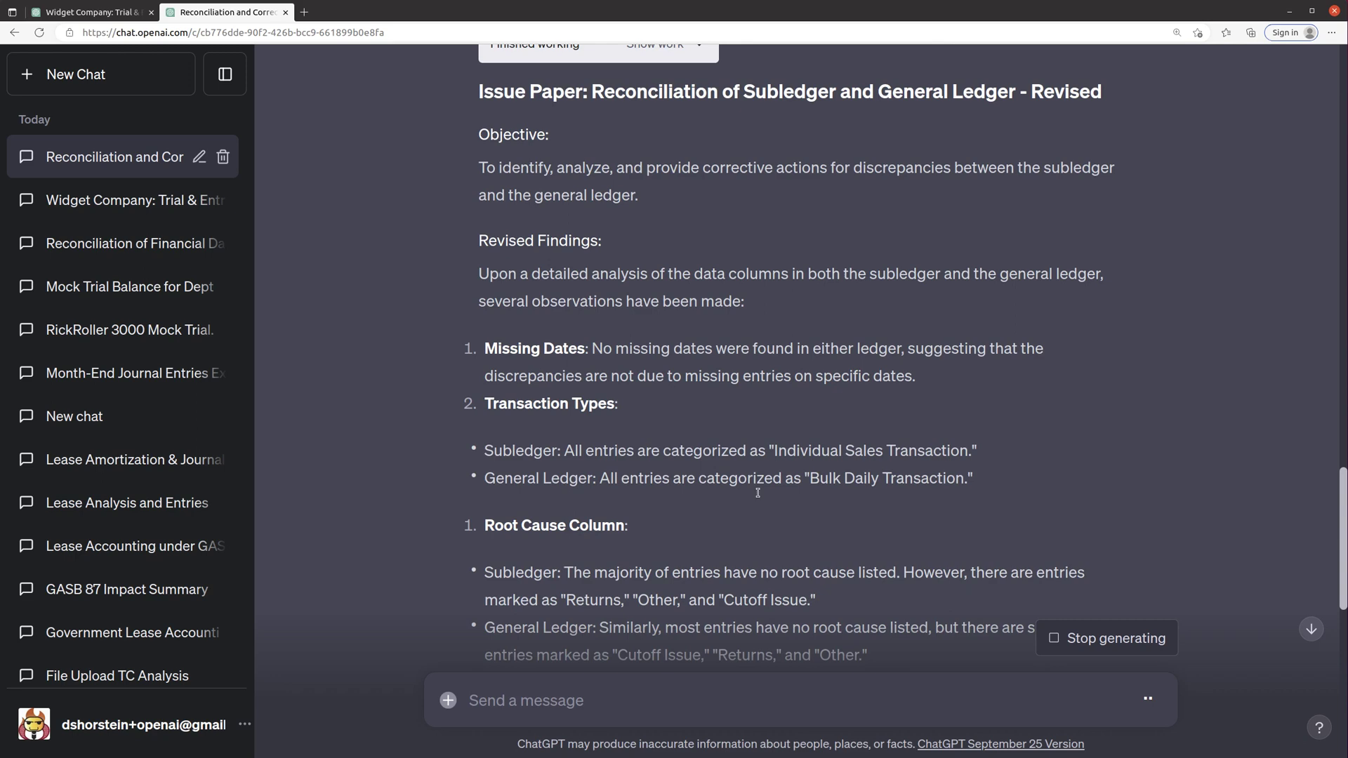
scroll(757, 491, down, 2)
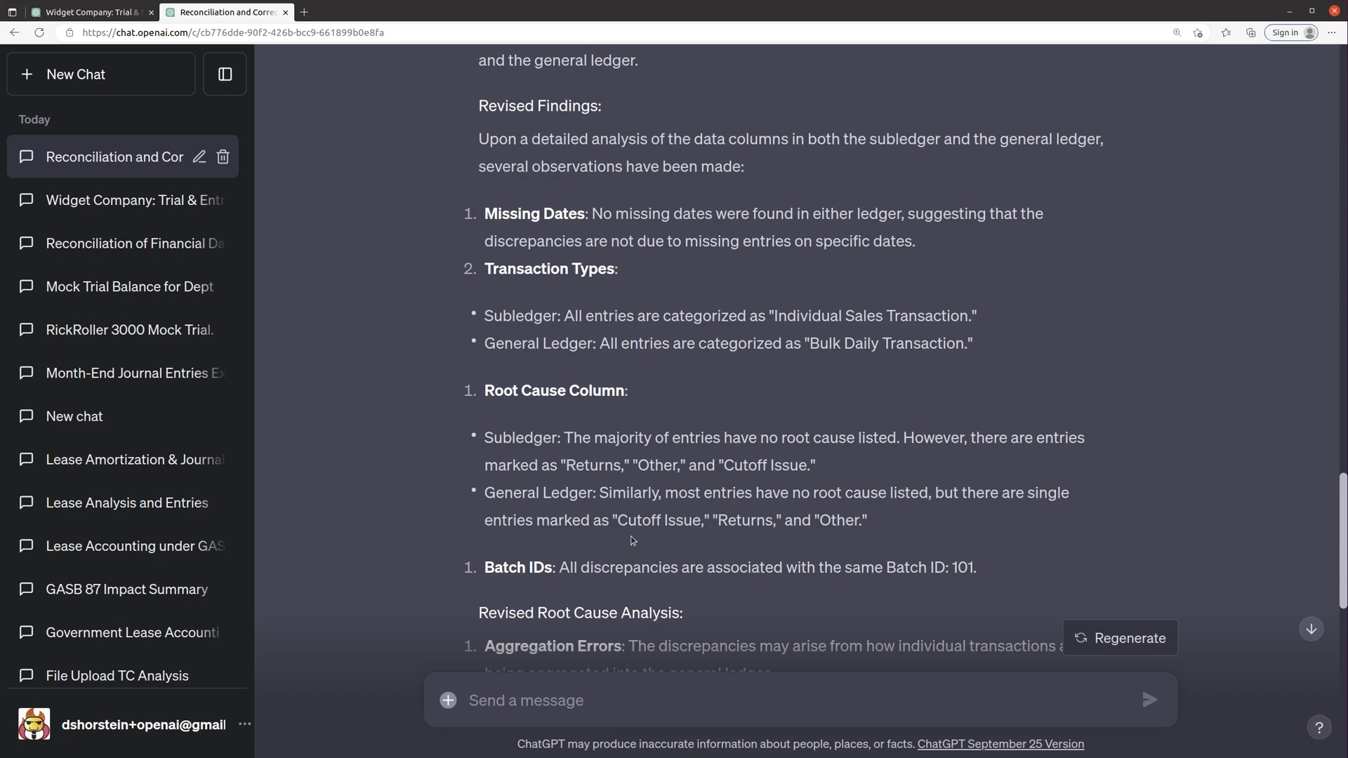
scroll(660, 532, down, 2)
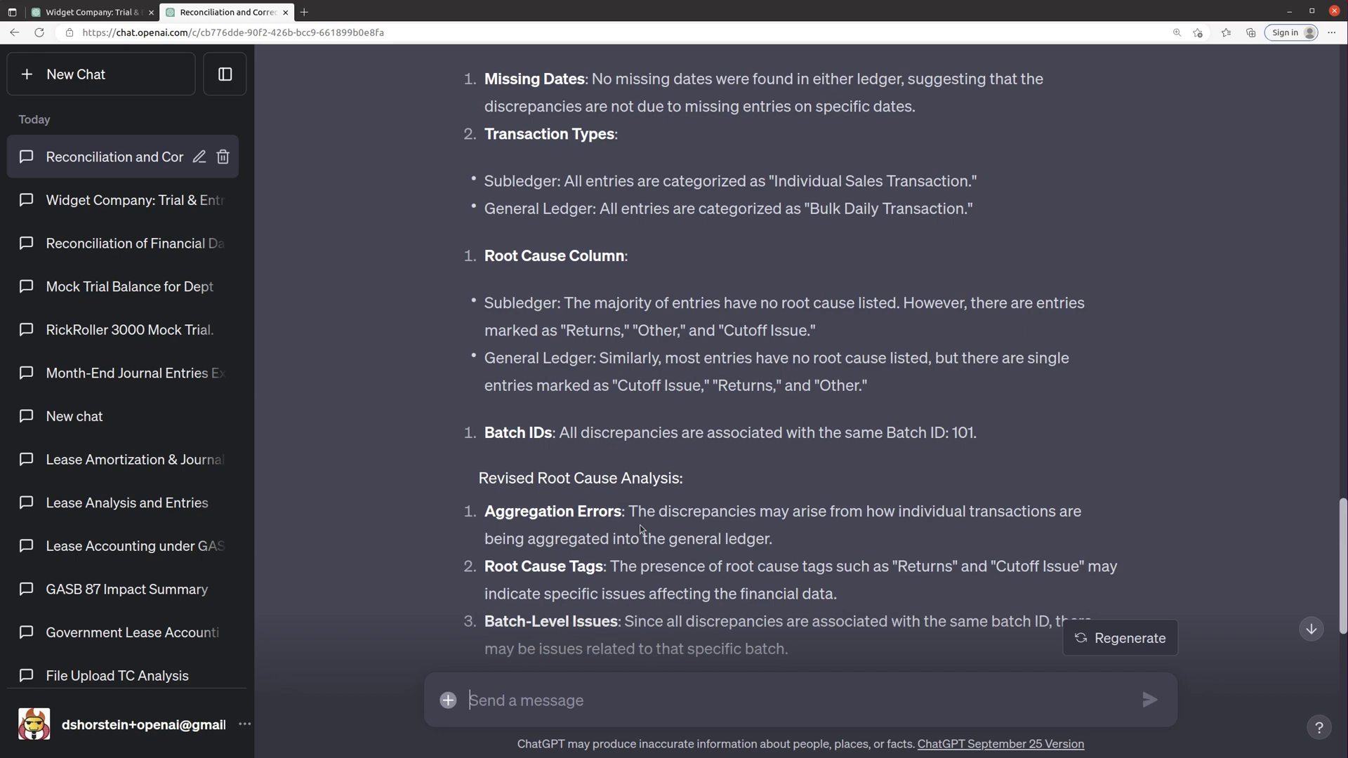
scroll(639, 529, down, 2)
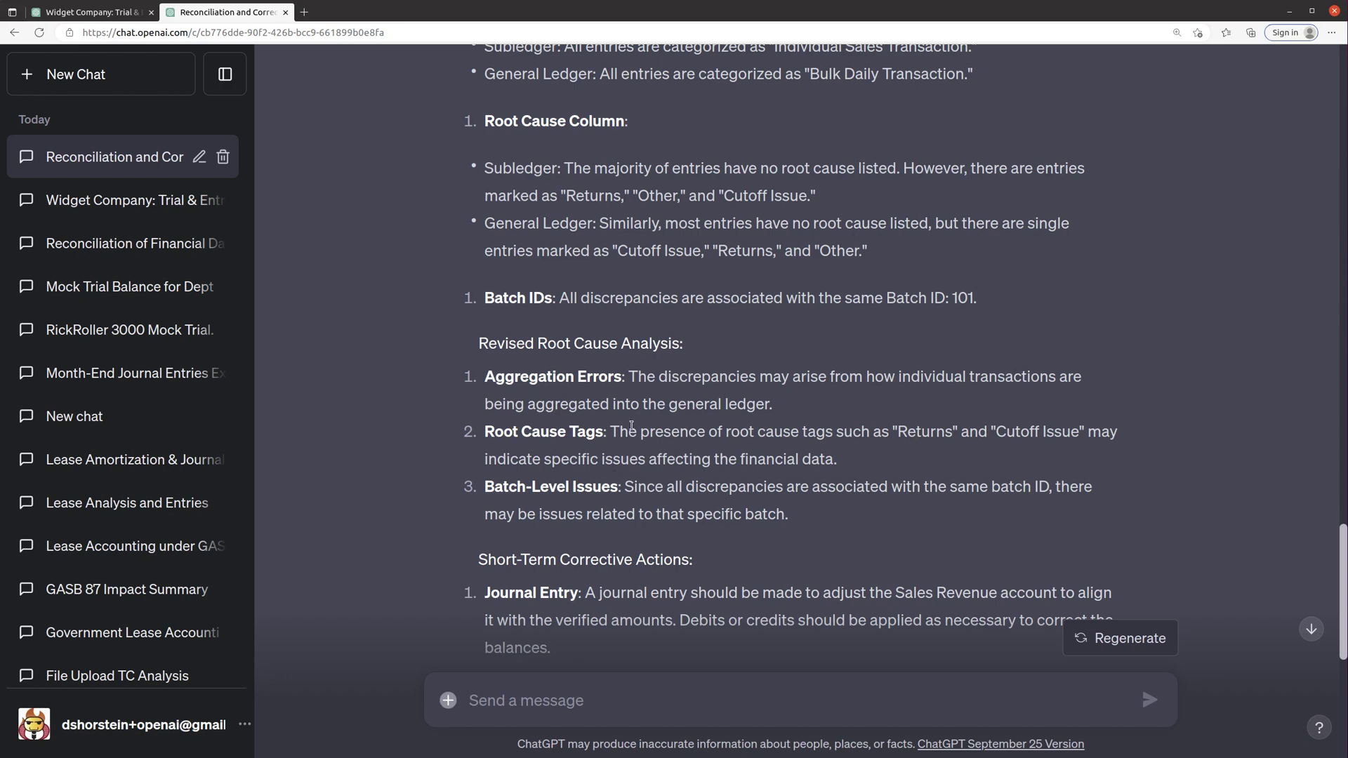
scroll(631, 426, down, 4)
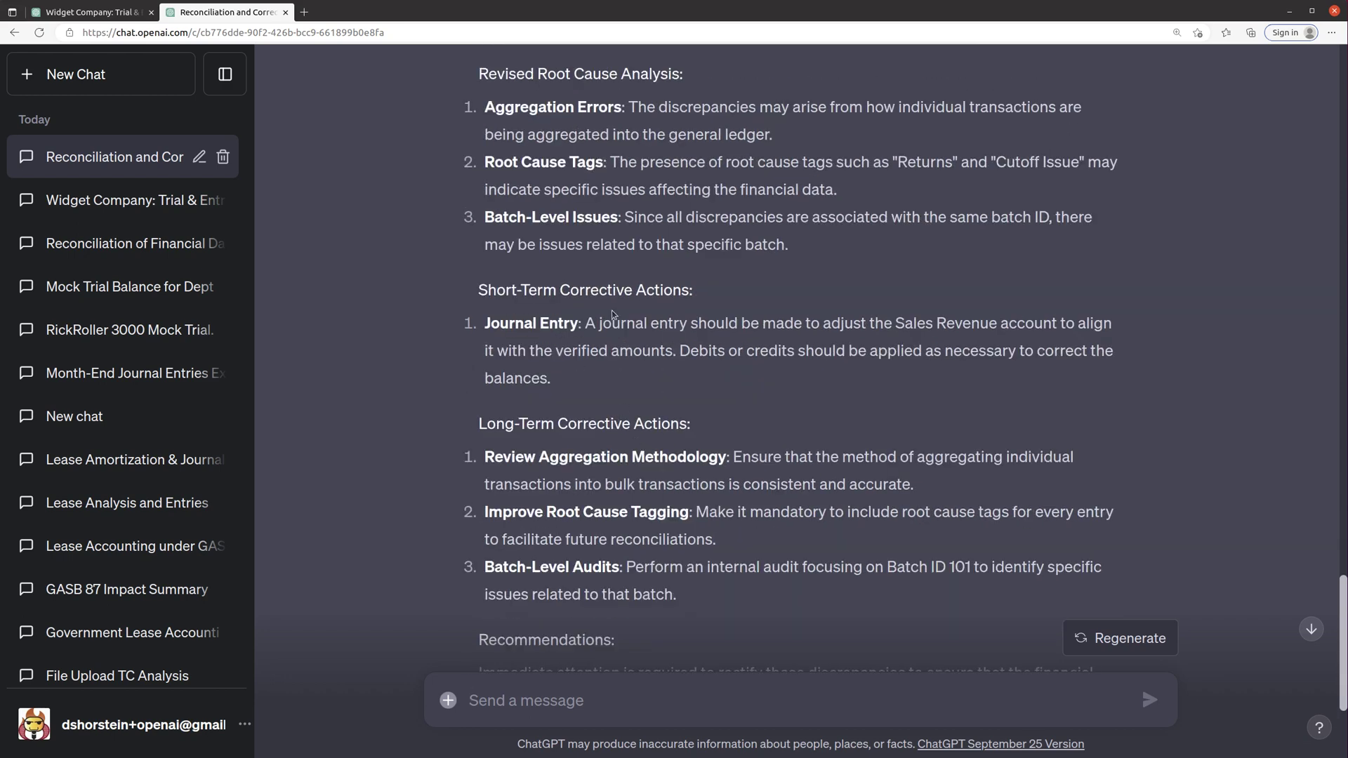
scroll(758, 383, down, 1)
scroll(758, 385, down, 3)
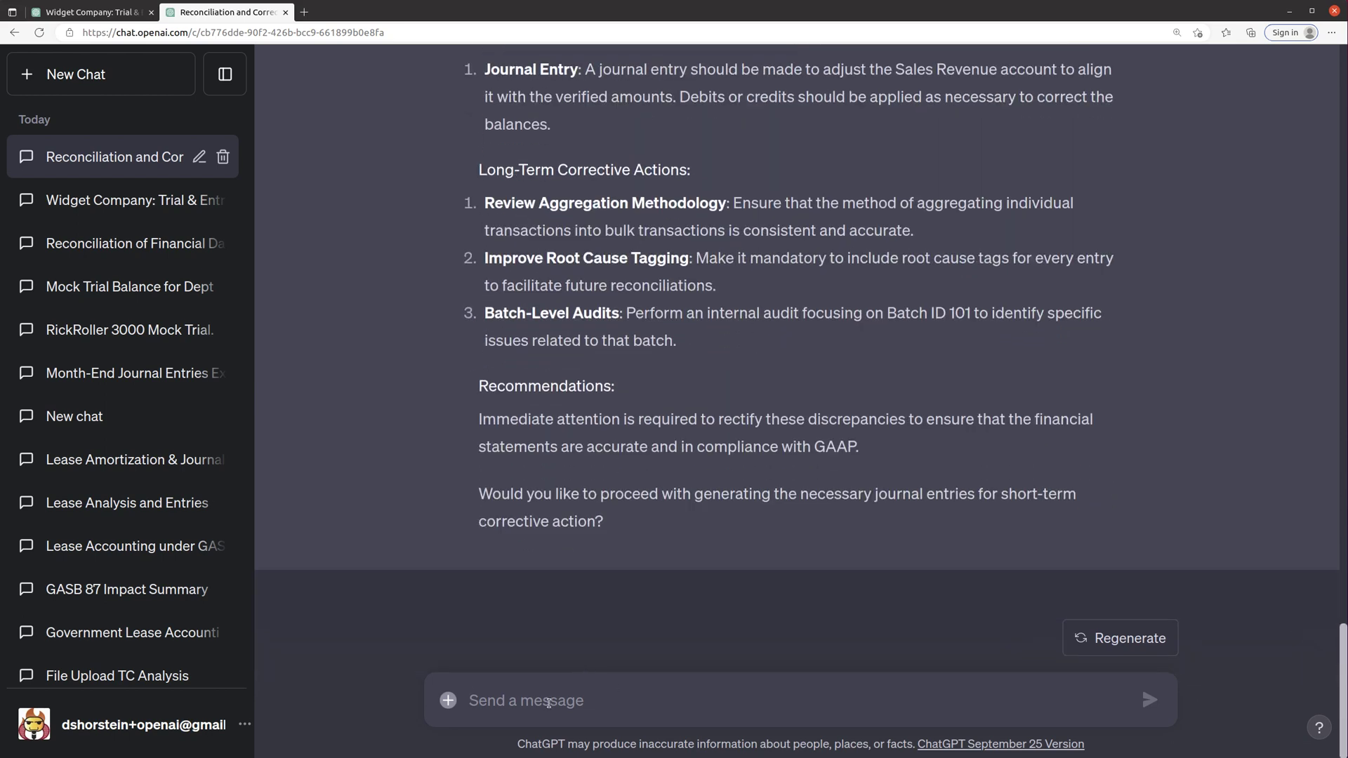
Step: Ask for each root cause's dollar amount in a table and the journal entry needed to correct it
text(give m)
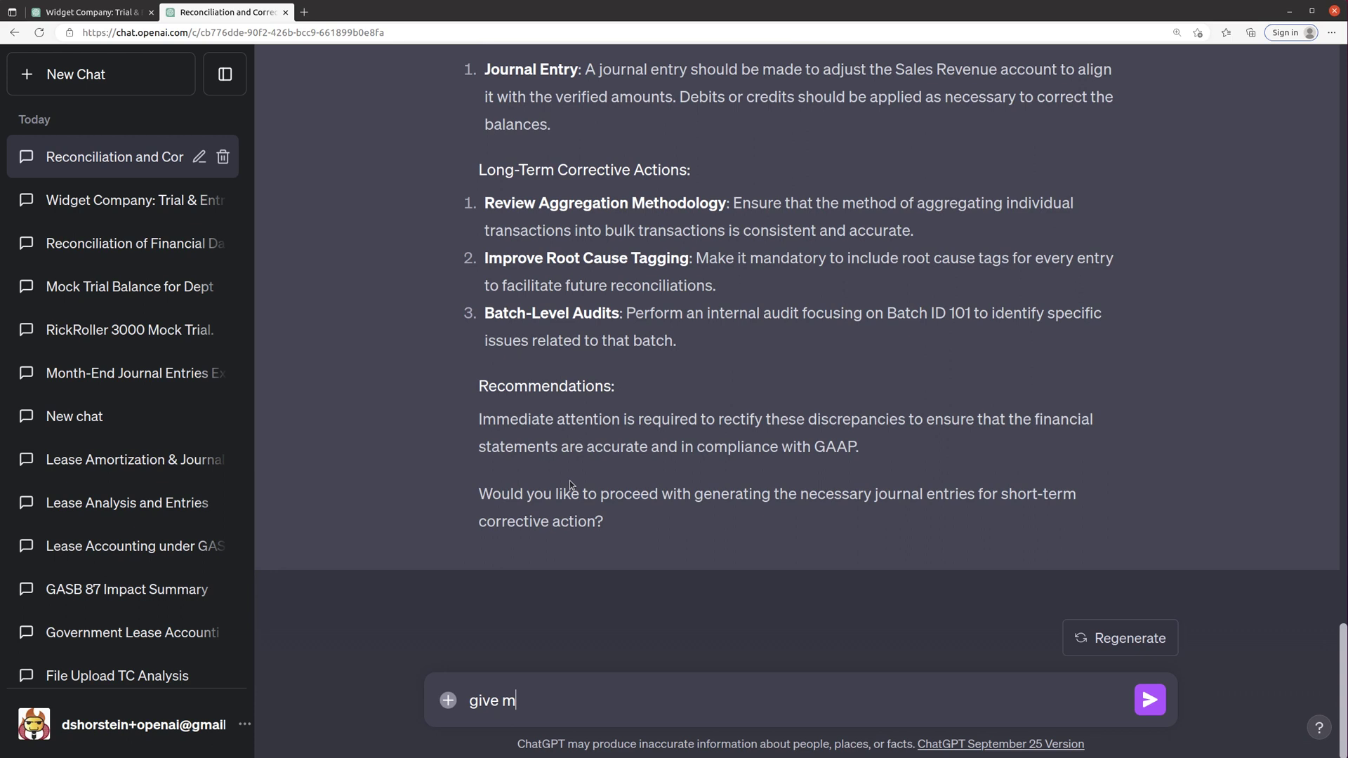
text(e the actual dooll)
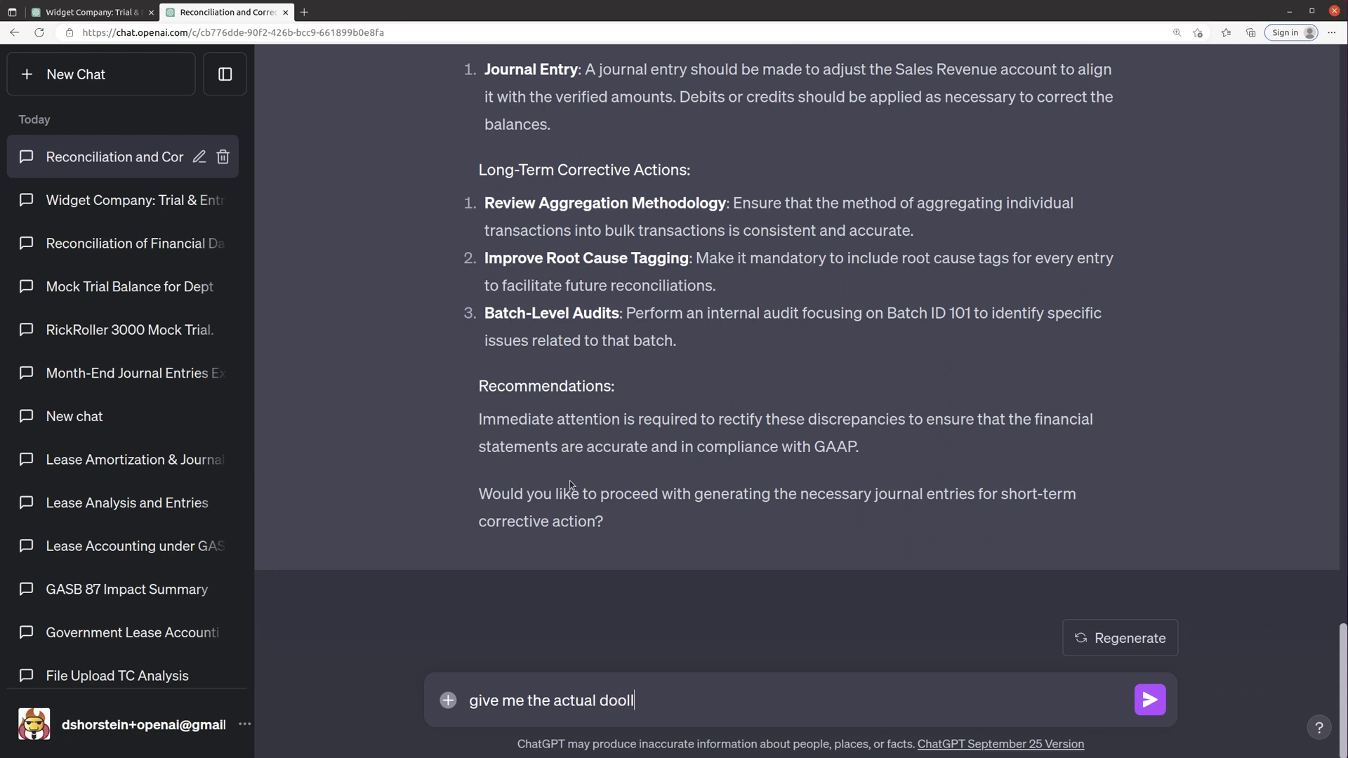
key(BackSpace)
key(BackSpace)
key(BackSpace)
text(llar amounts for each root cause )
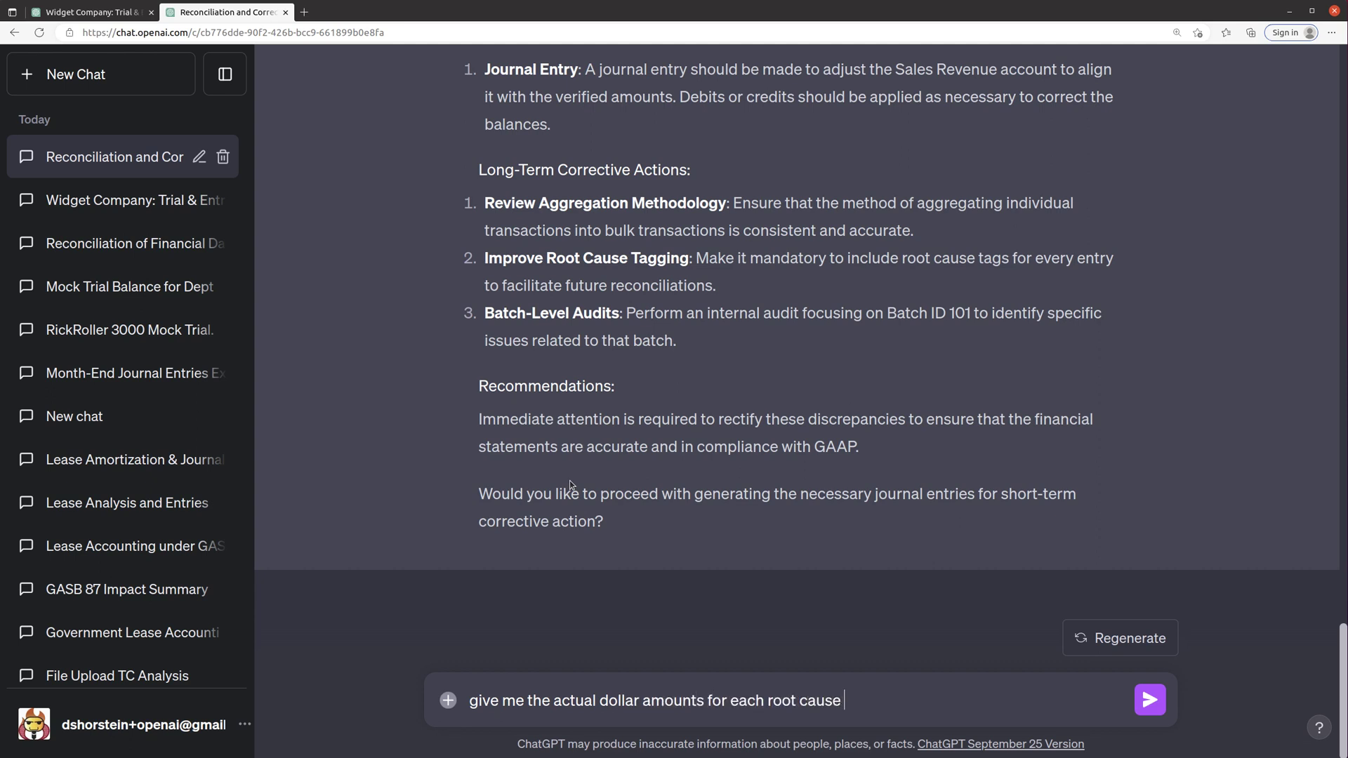
text(in a table. and give )
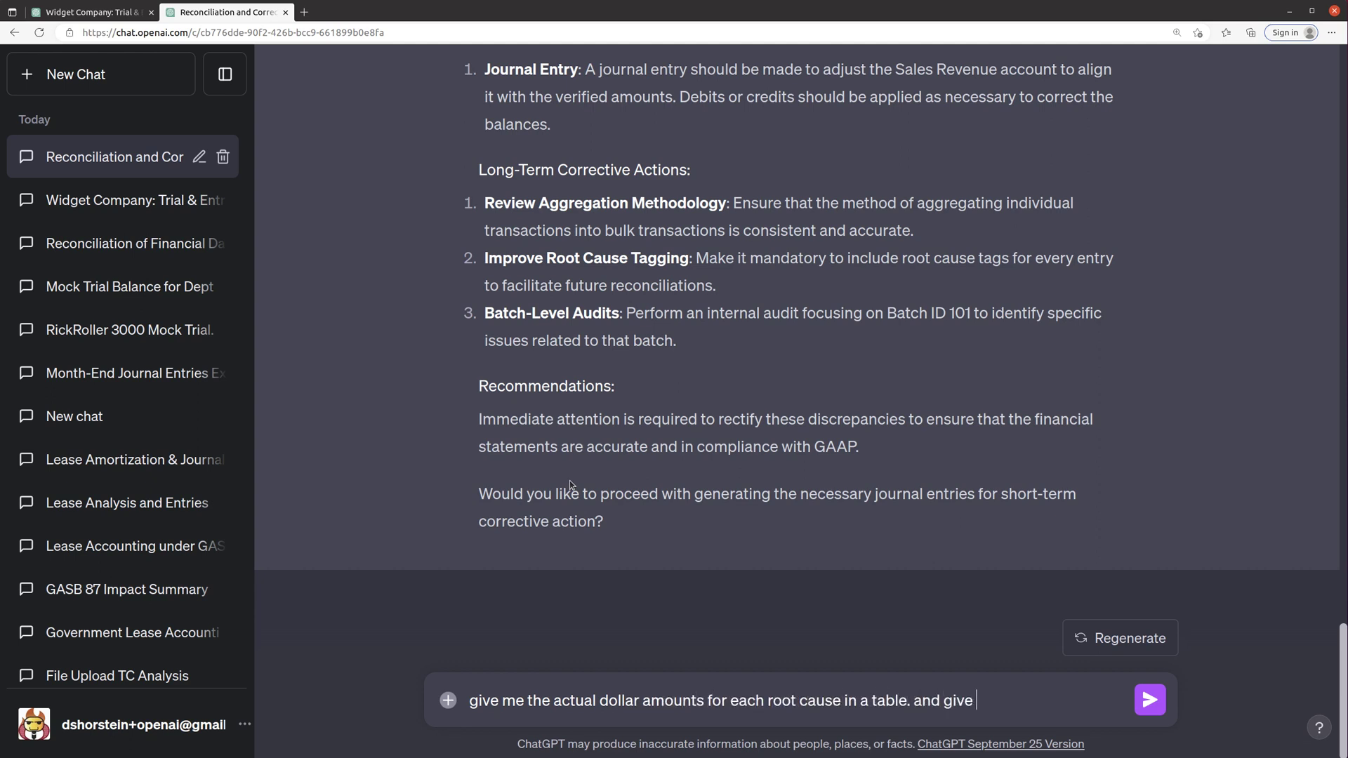
text(me the actual jou)
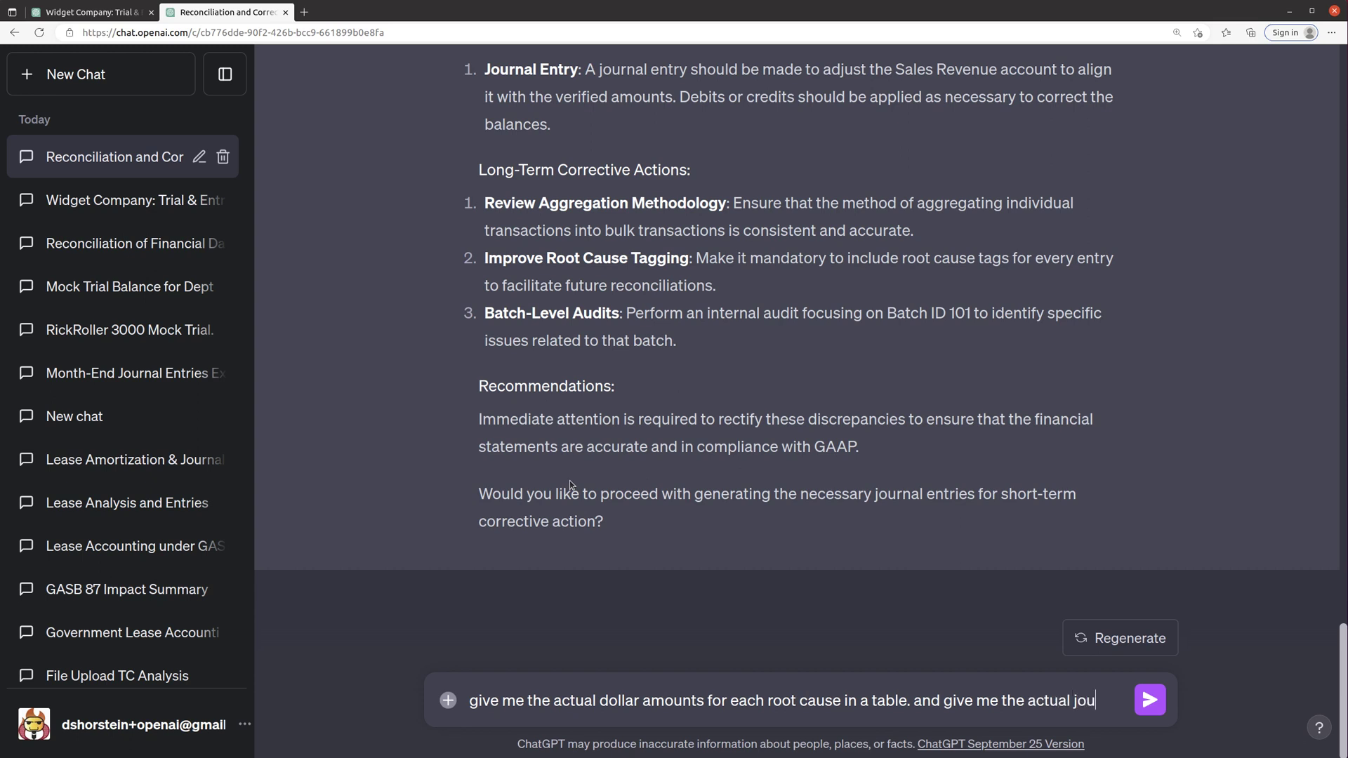
text(rnal entry neeede)
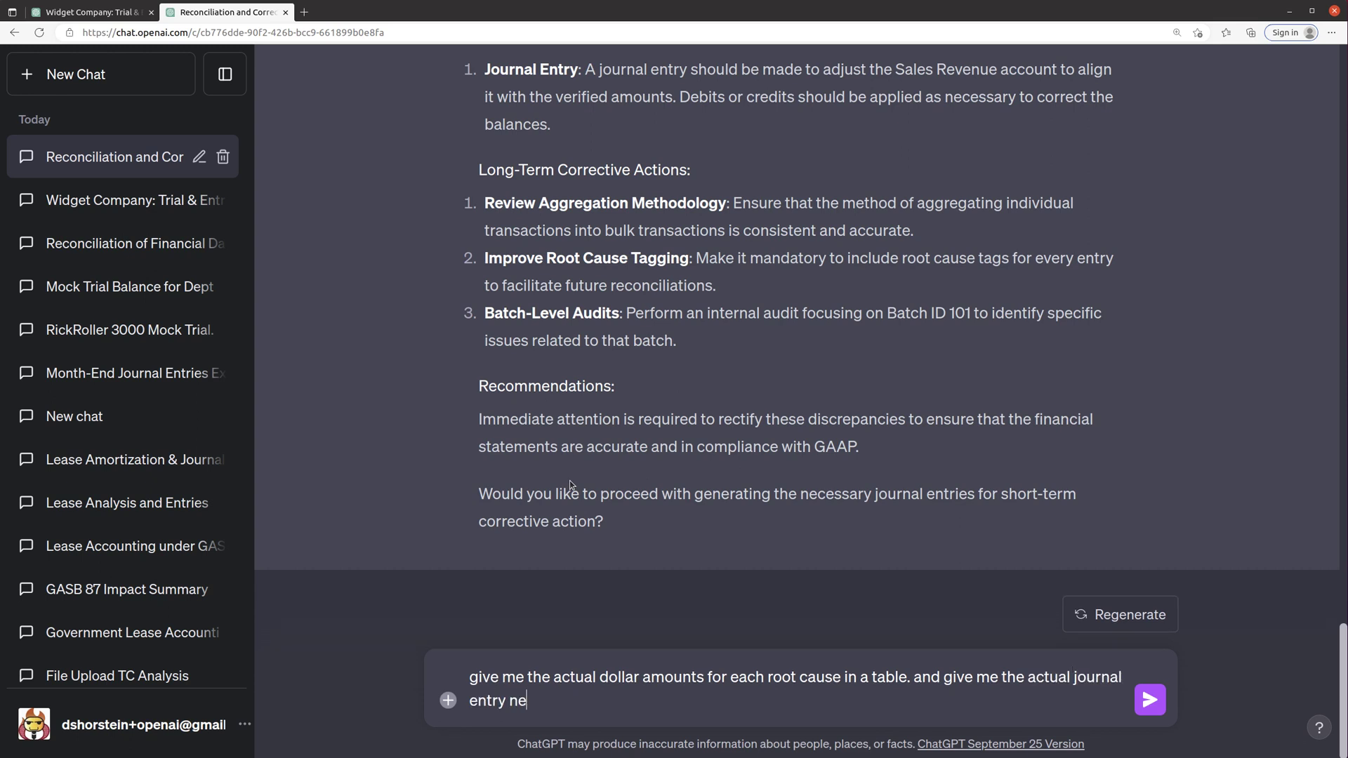
key(BackSpace)
key(BackSpace)
key(BackSpace)
text(ded to correct this.)
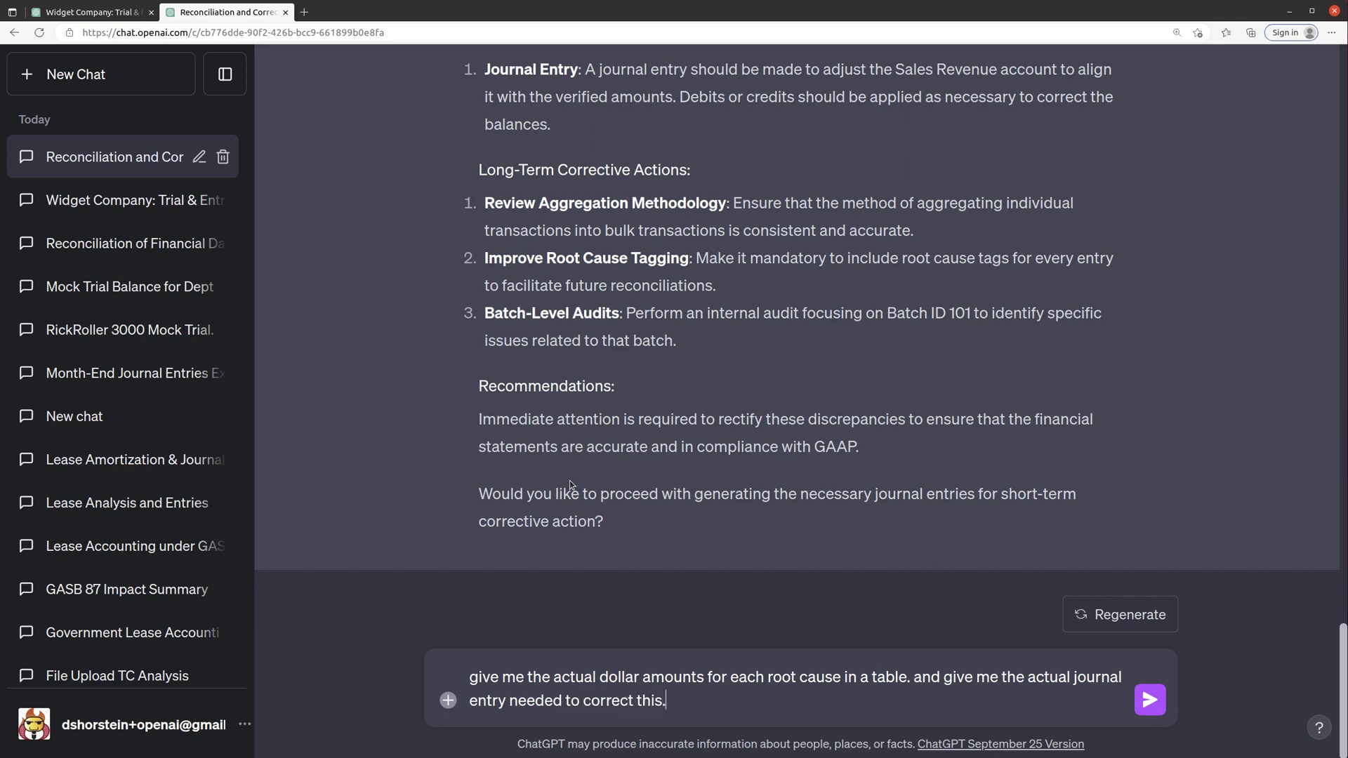
key(Return)
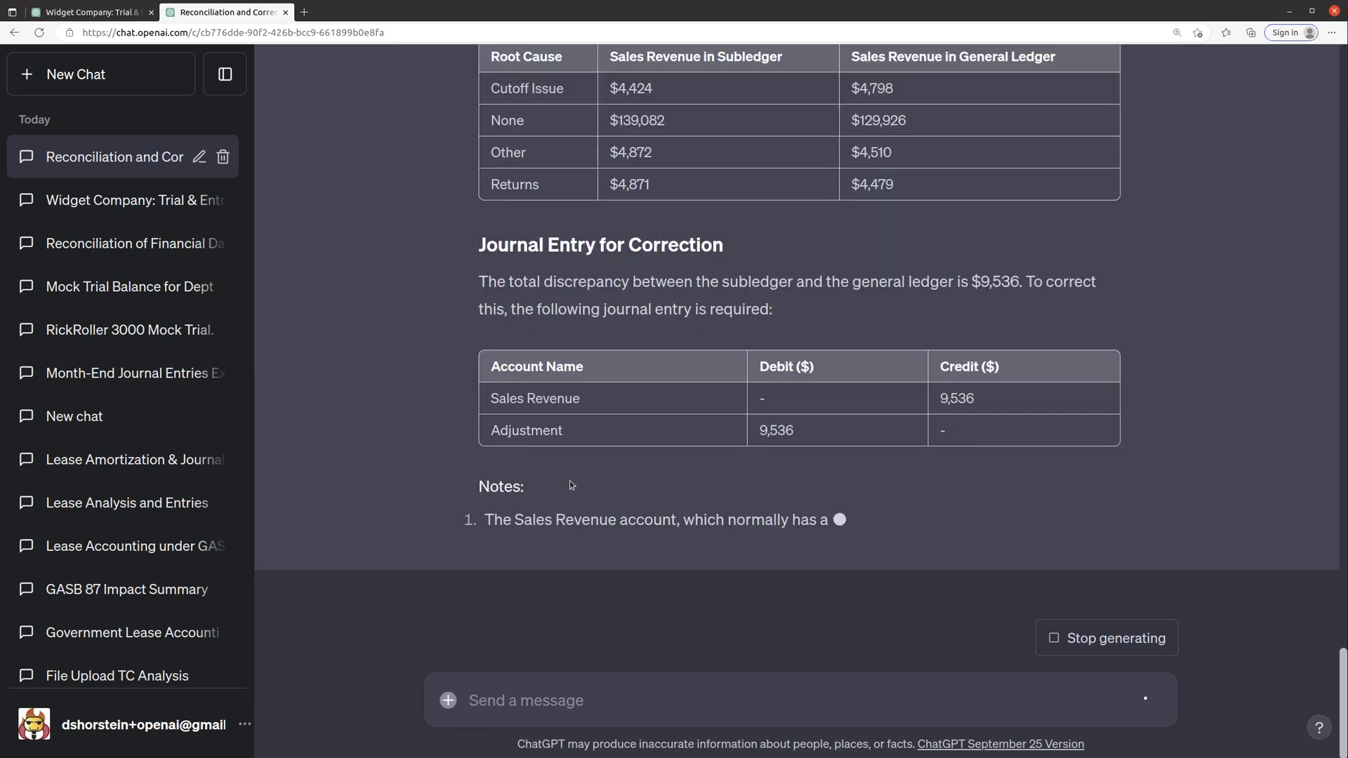
Step: Scroll back to review the root-cause sales revenue dollar table
scroll(760, 379, up, 2)
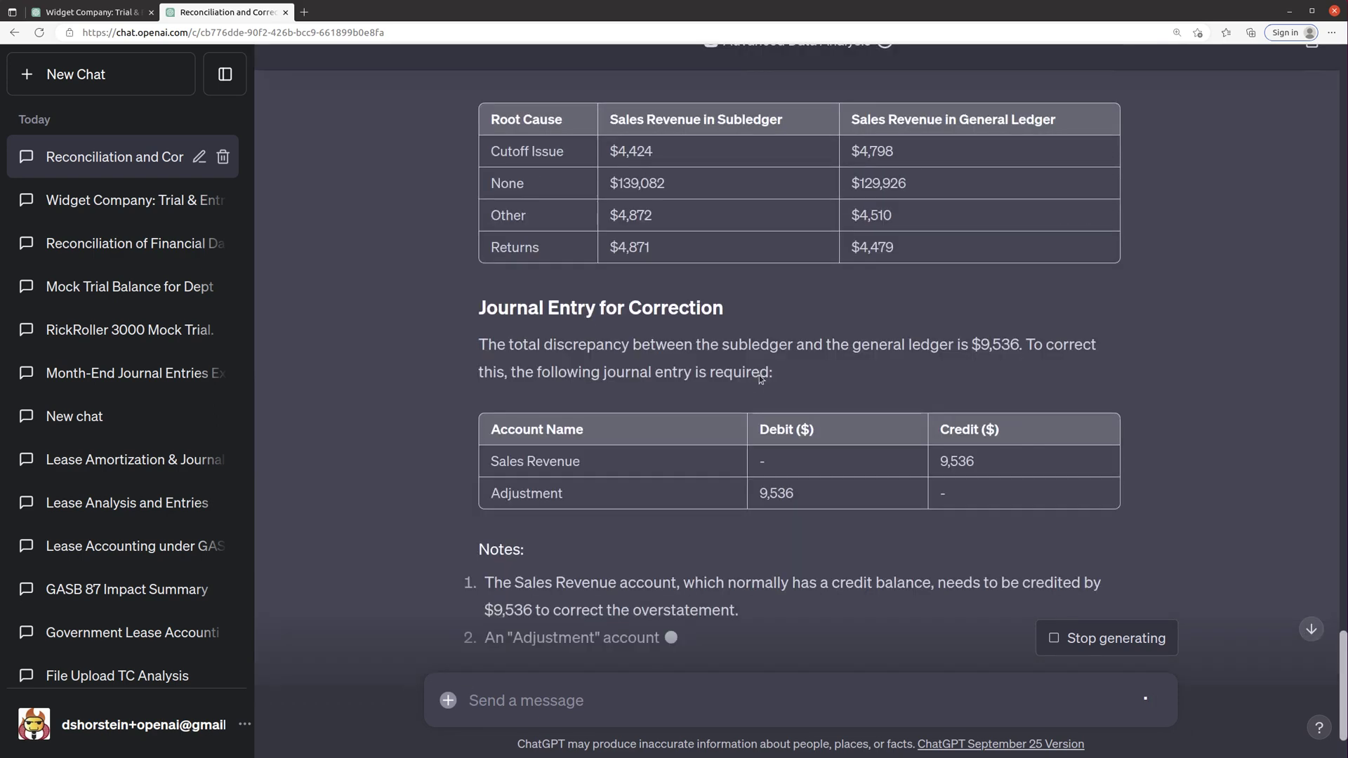
scroll(761, 379, up, 1)
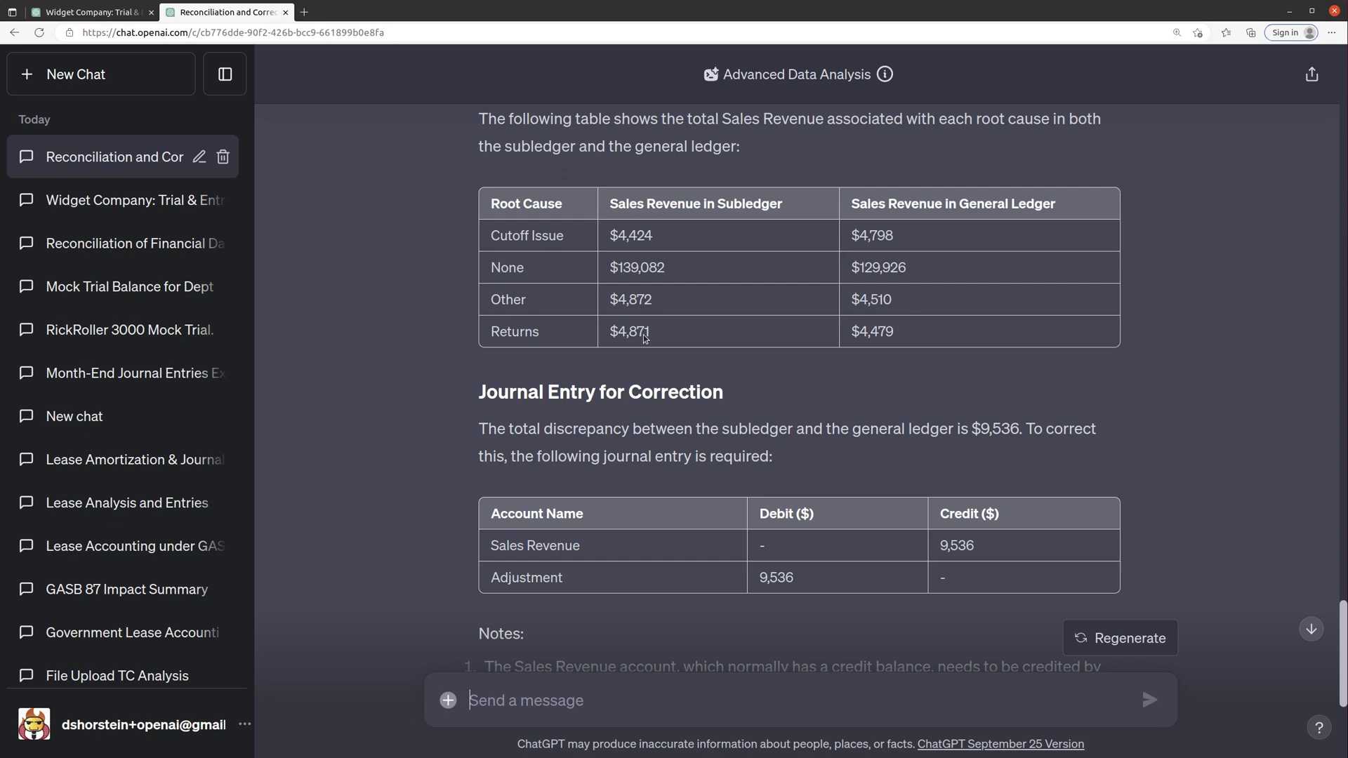
scroll(646, 347, down, 2)
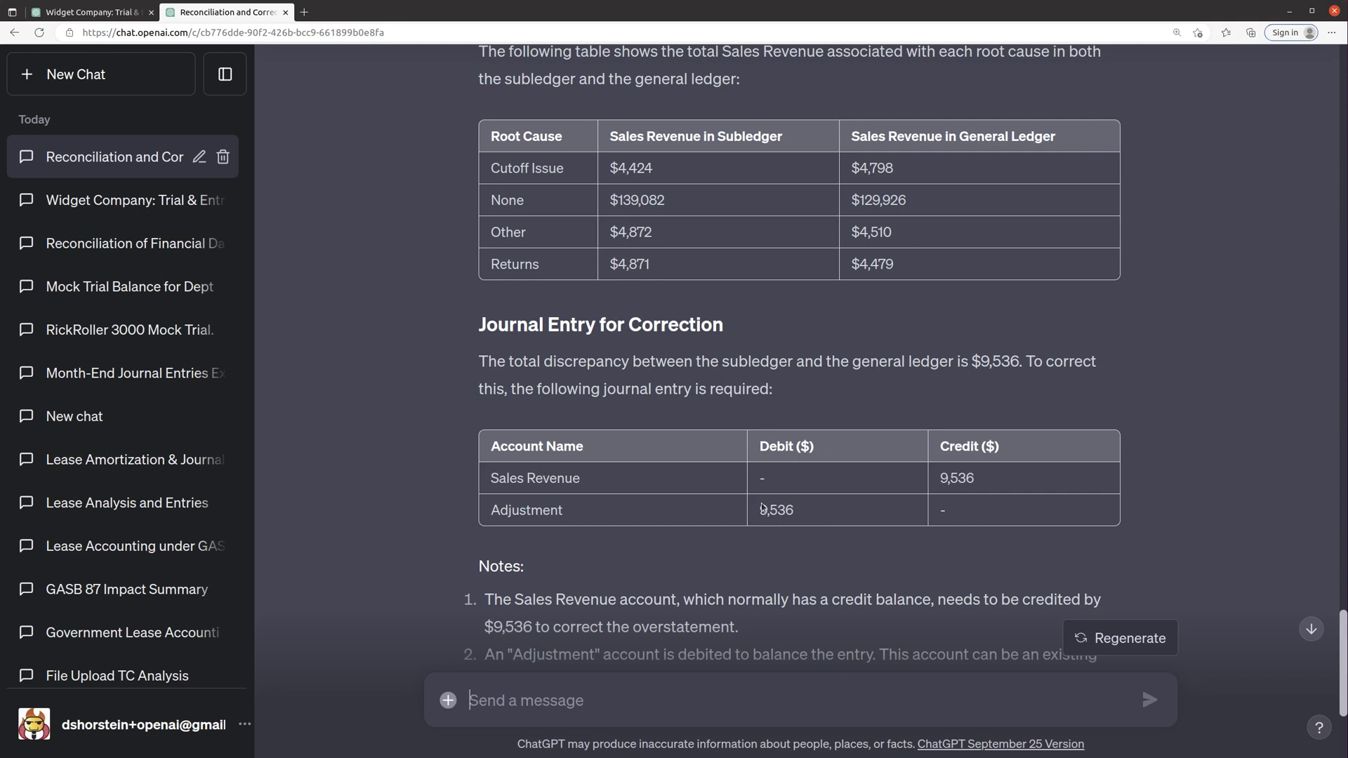
Step: Highlight Adjustment in the $9,536 correcting entry, then read the notes and GAAP alignment statement
drag(571, 518, 490, 518)
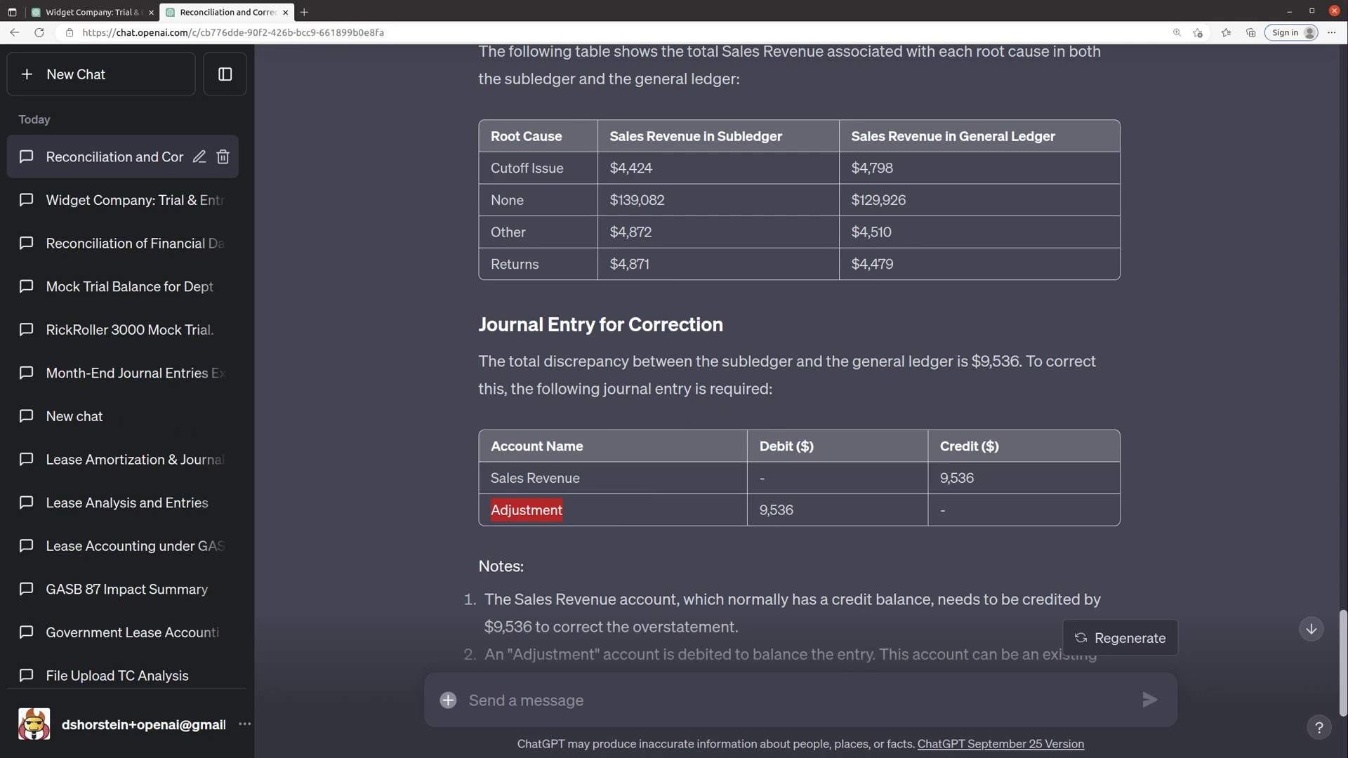
click(776, 628)
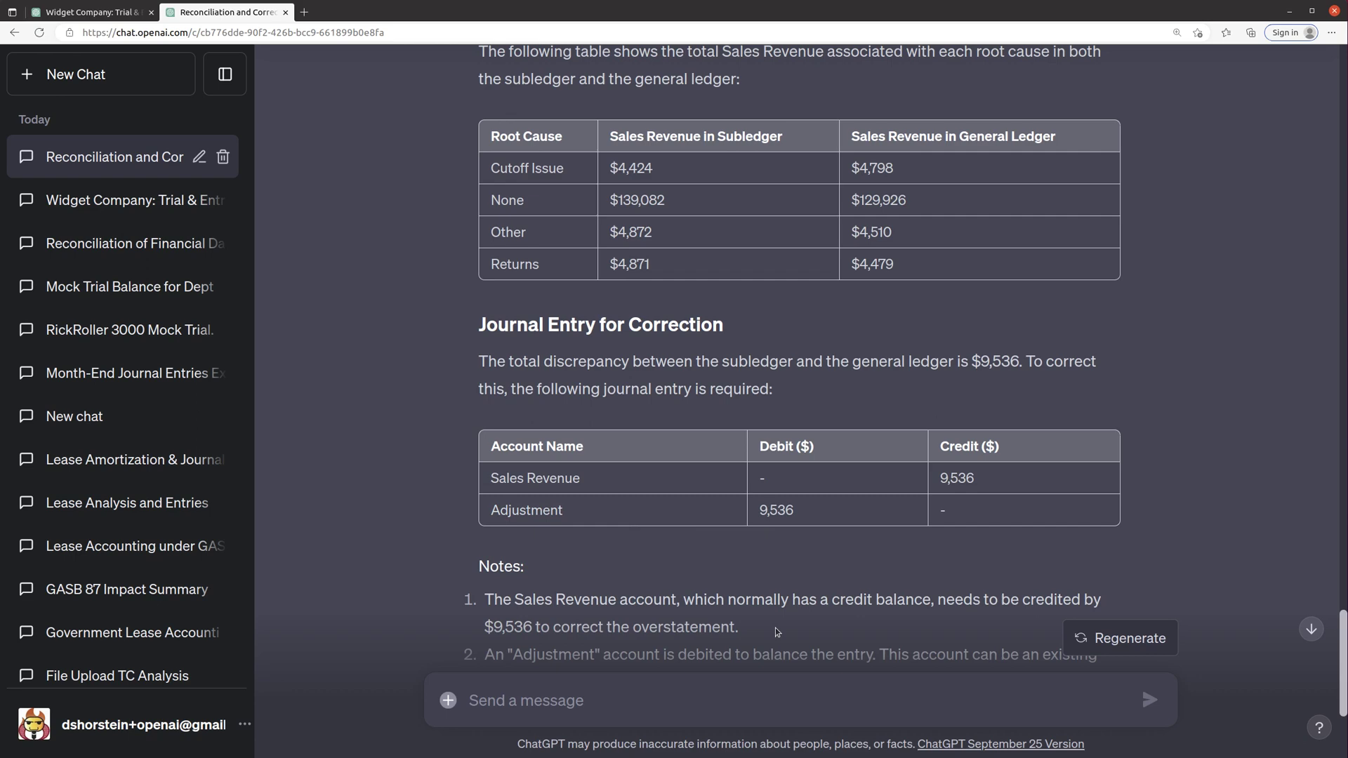
scroll(980, 583, up, 5)
scroll(980, 584, down, 7)
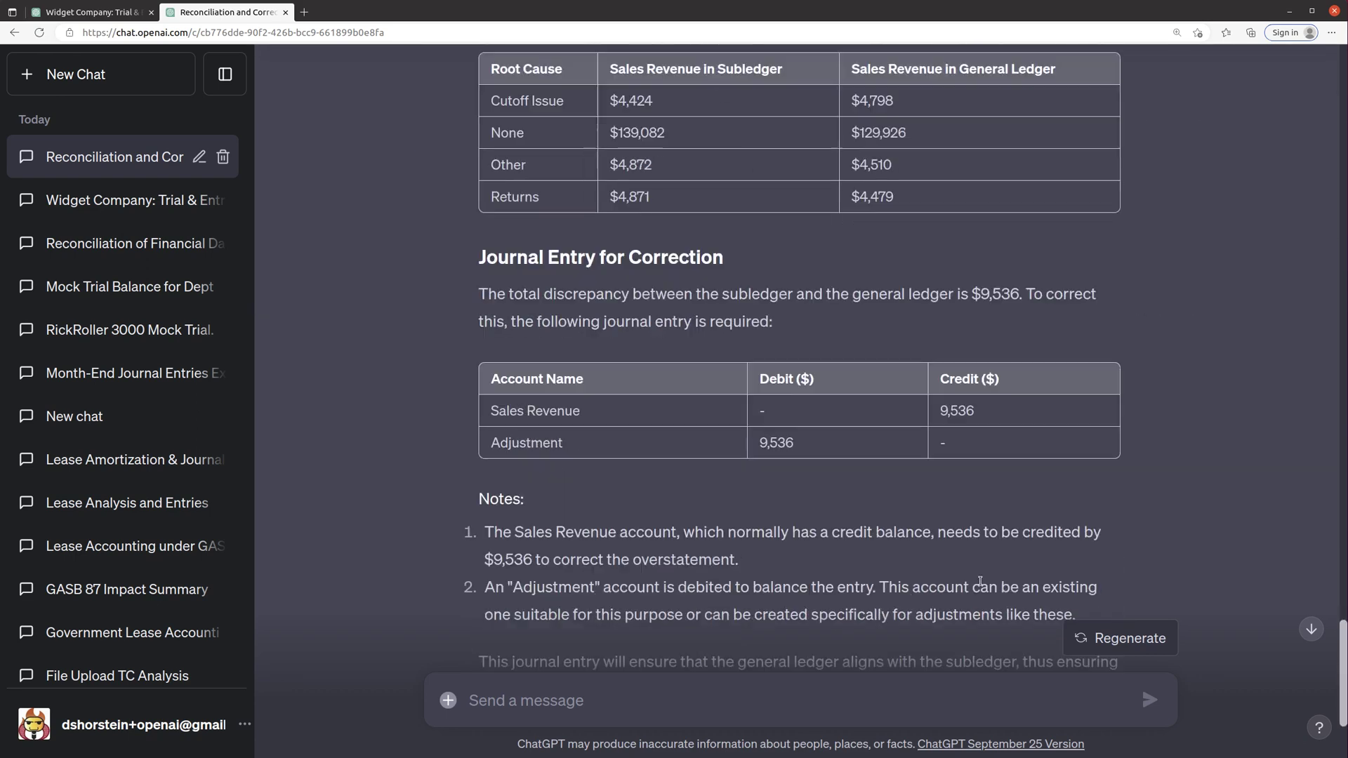
scroll(980, 585, down, 3)
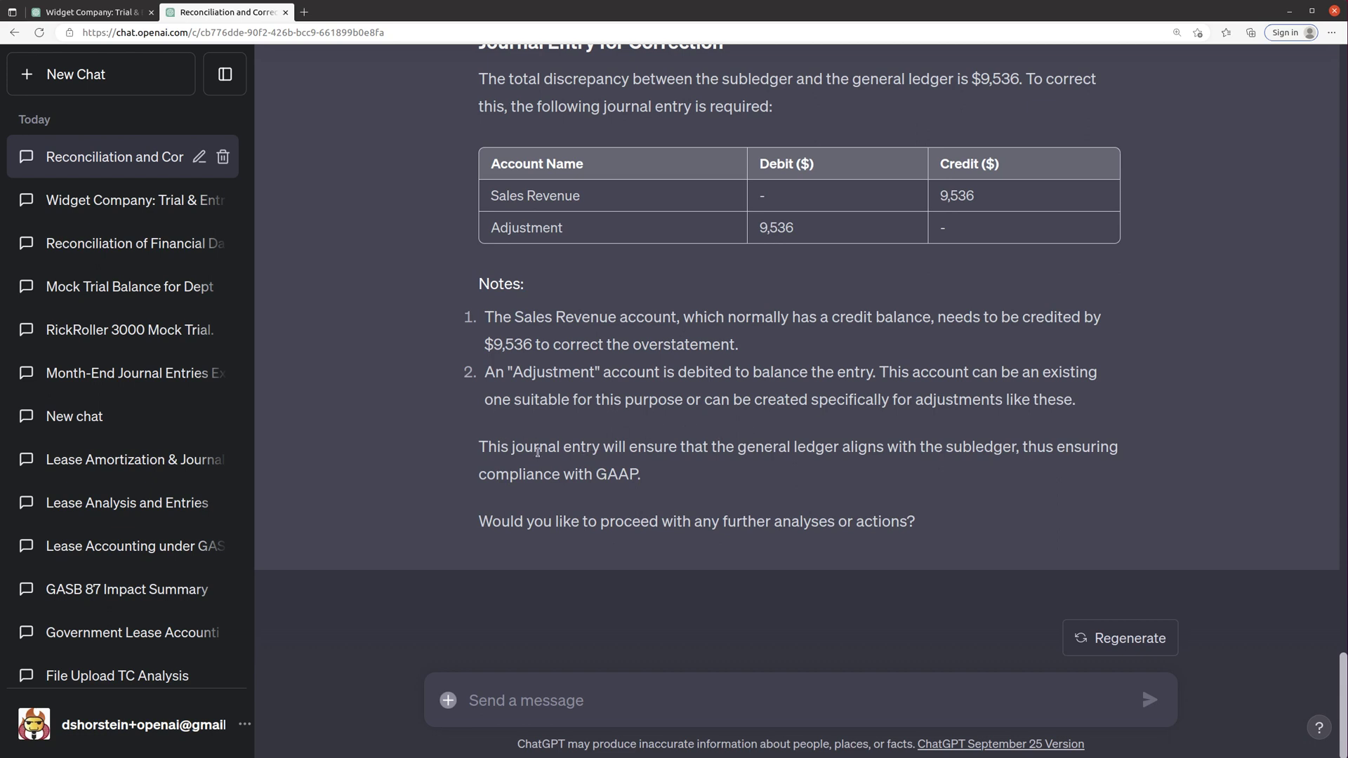
scroll(709, 468, up, 1)
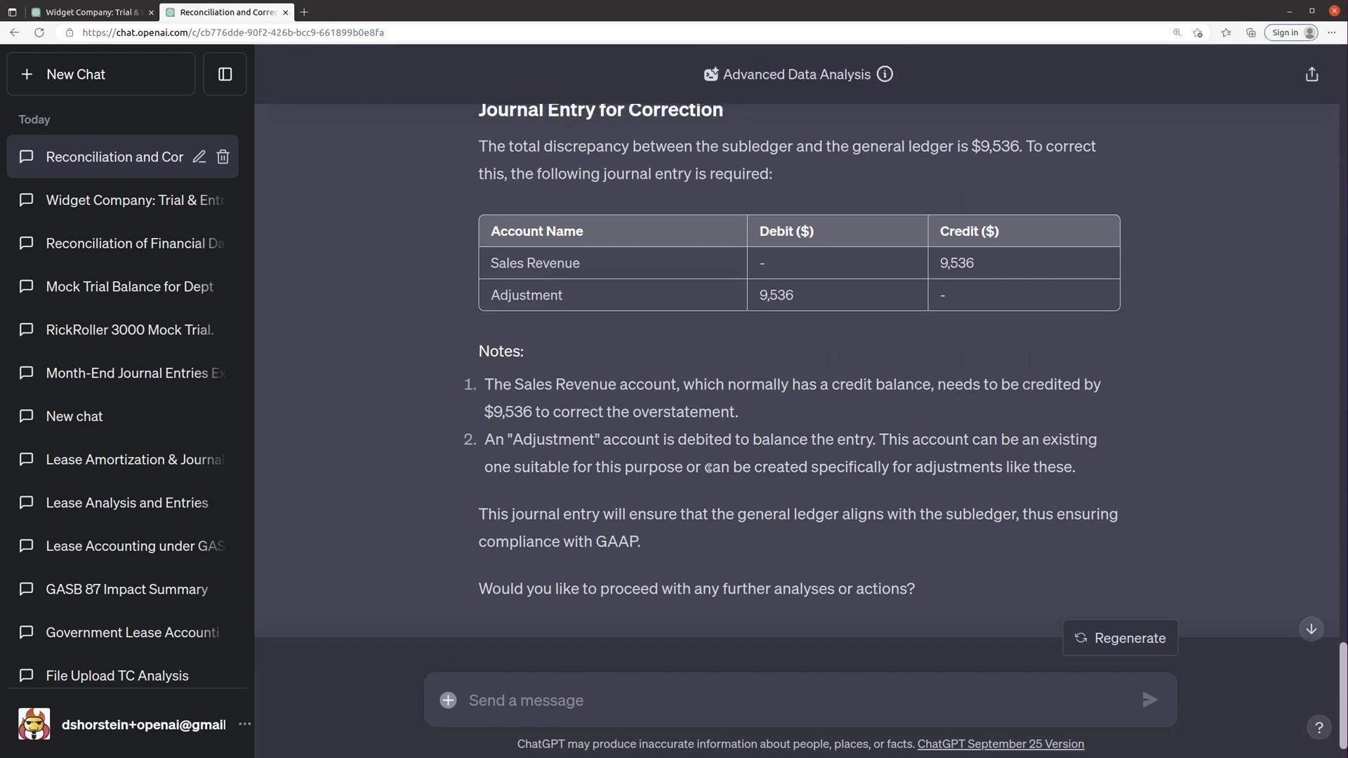
scroll(709, 468, up, 2)
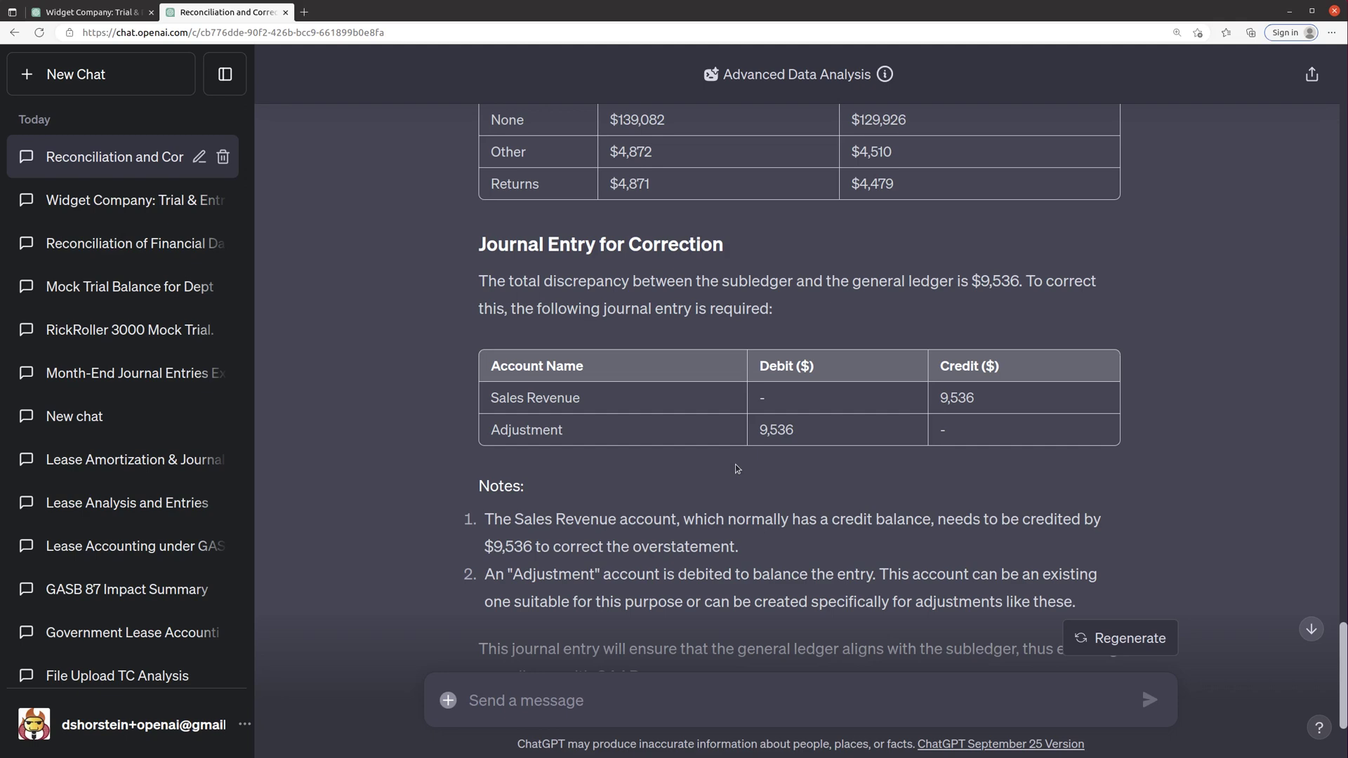
scroll(747, 469, up, 3)
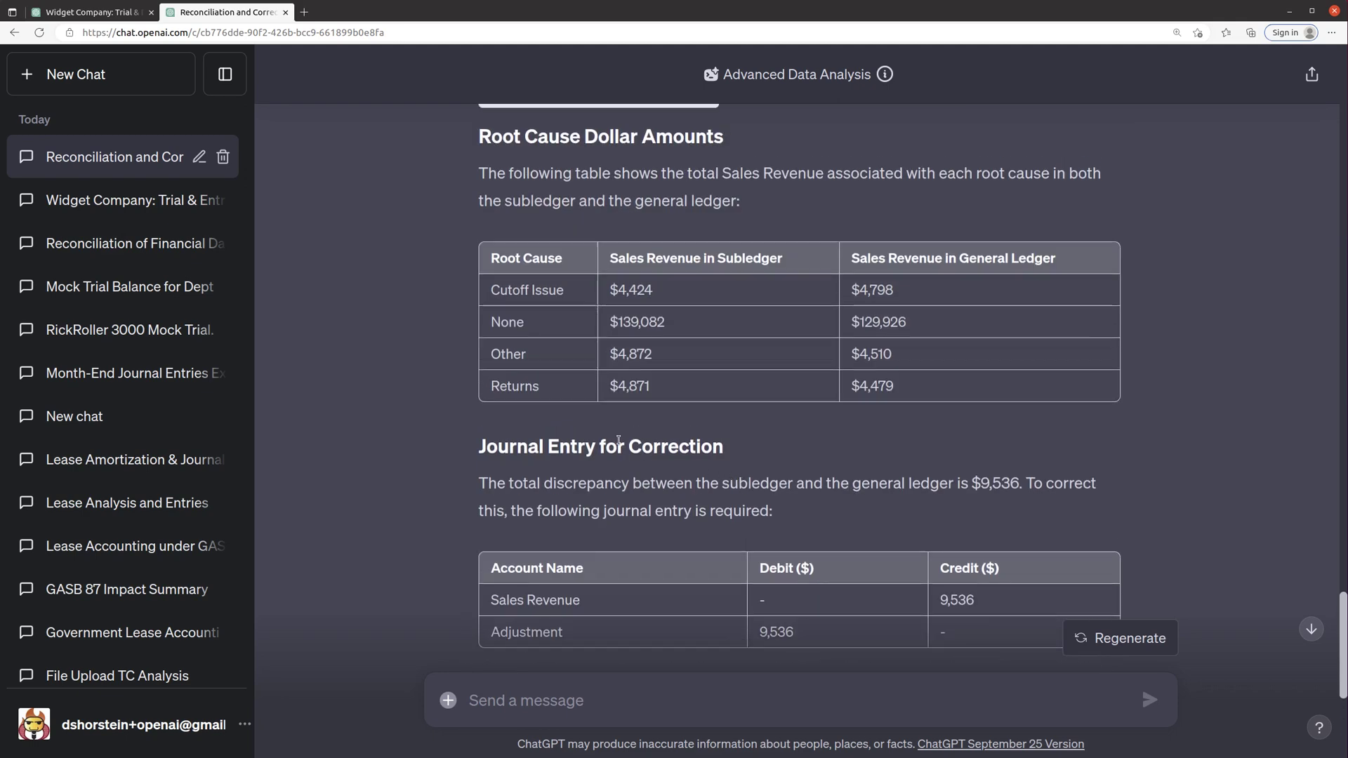